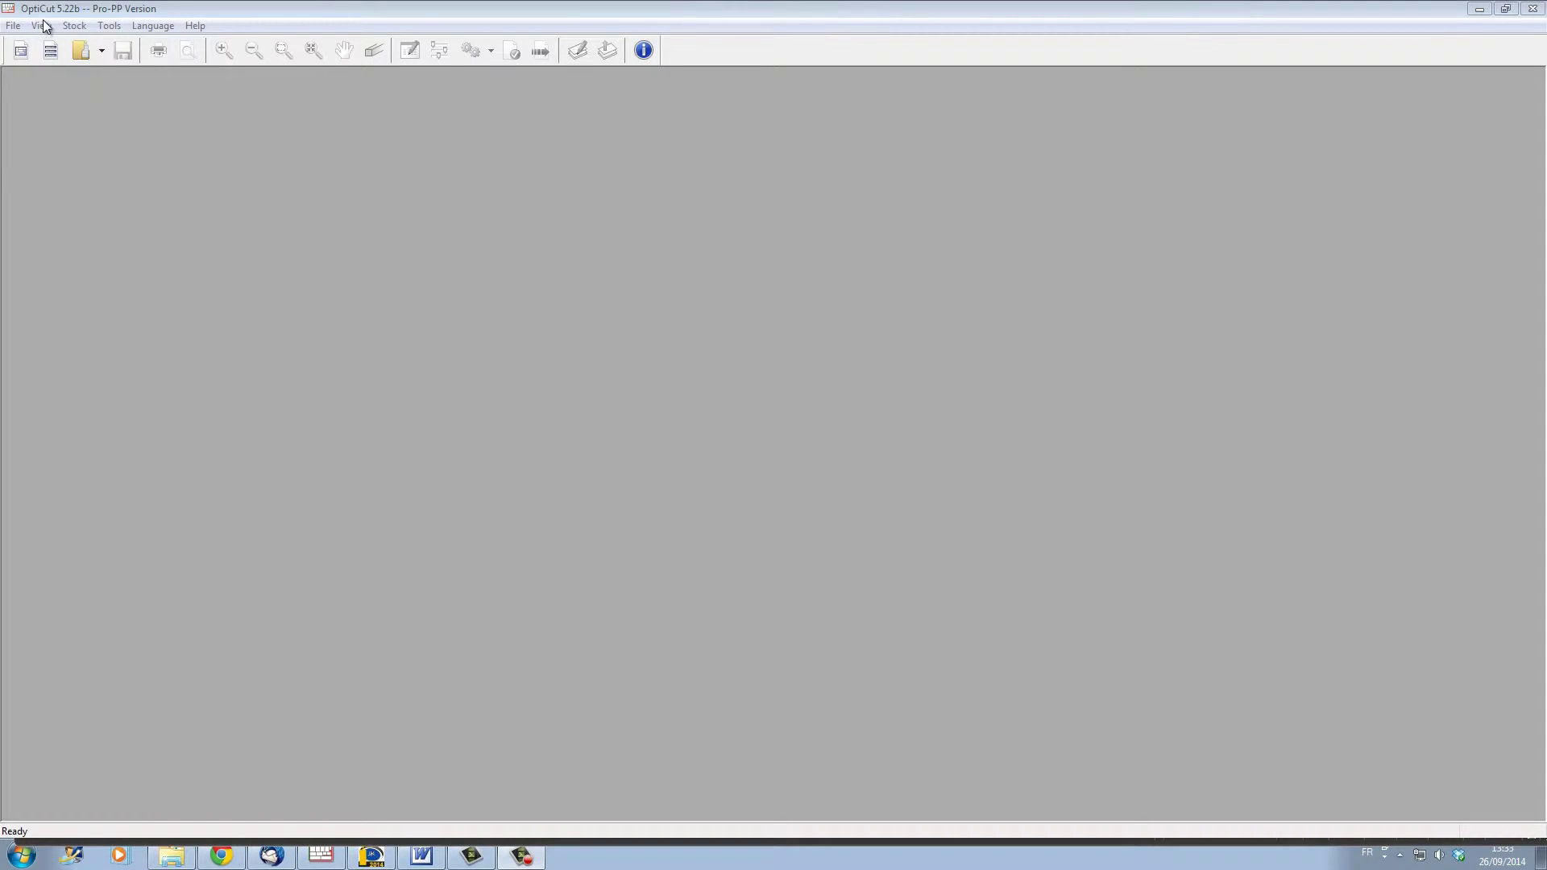
Create a cutting list with 10 × 560 mm rsj 165x100 Zinc pieces, angled 50° left and -45° right
left_click(50, 50)
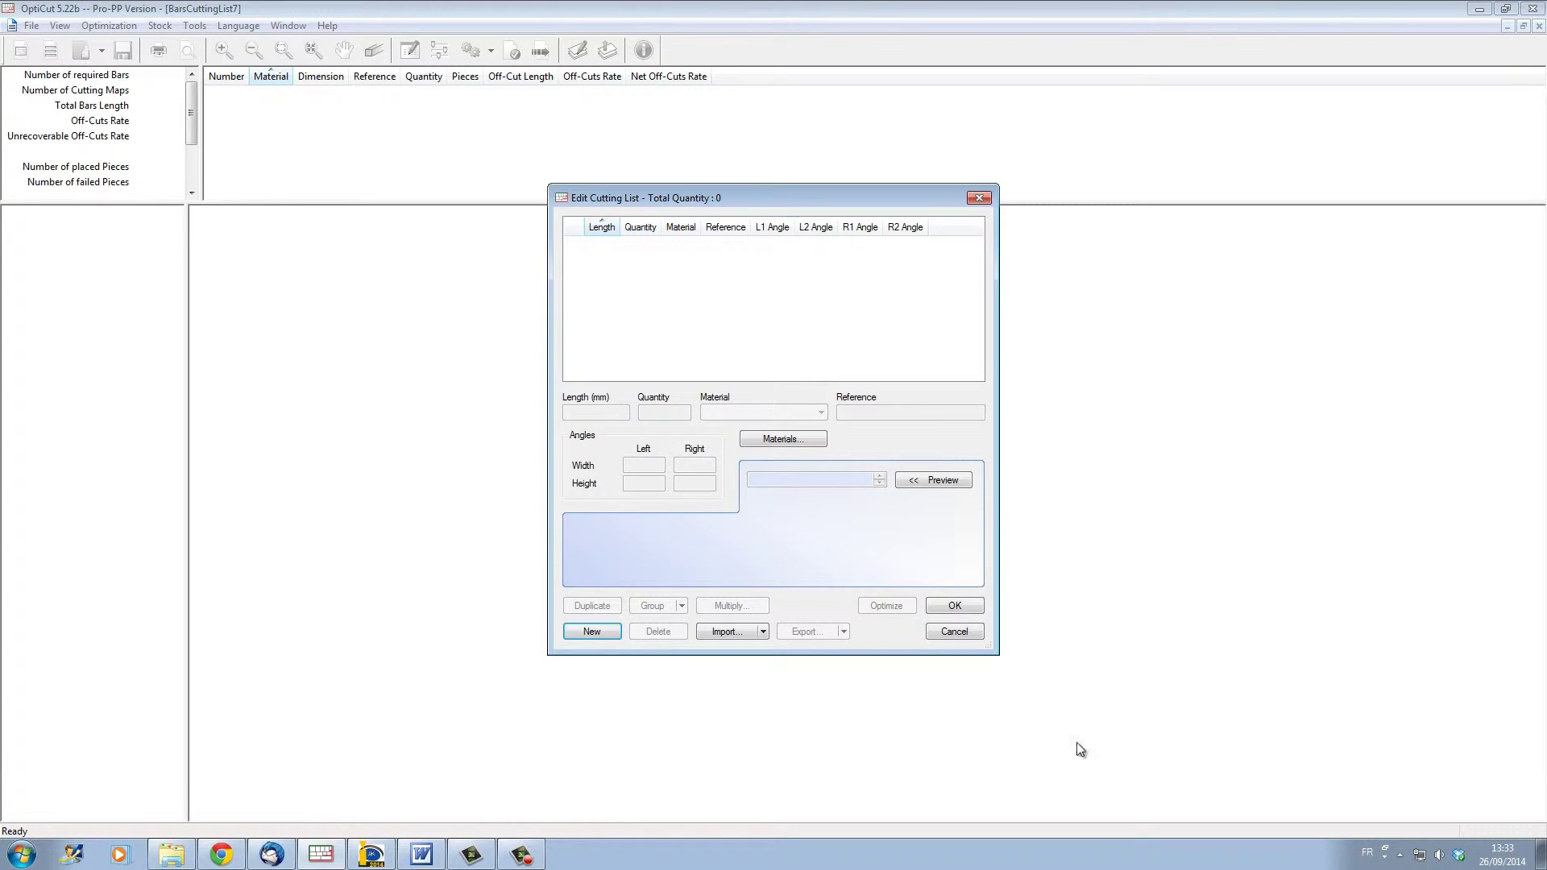
left_click(591, 631)
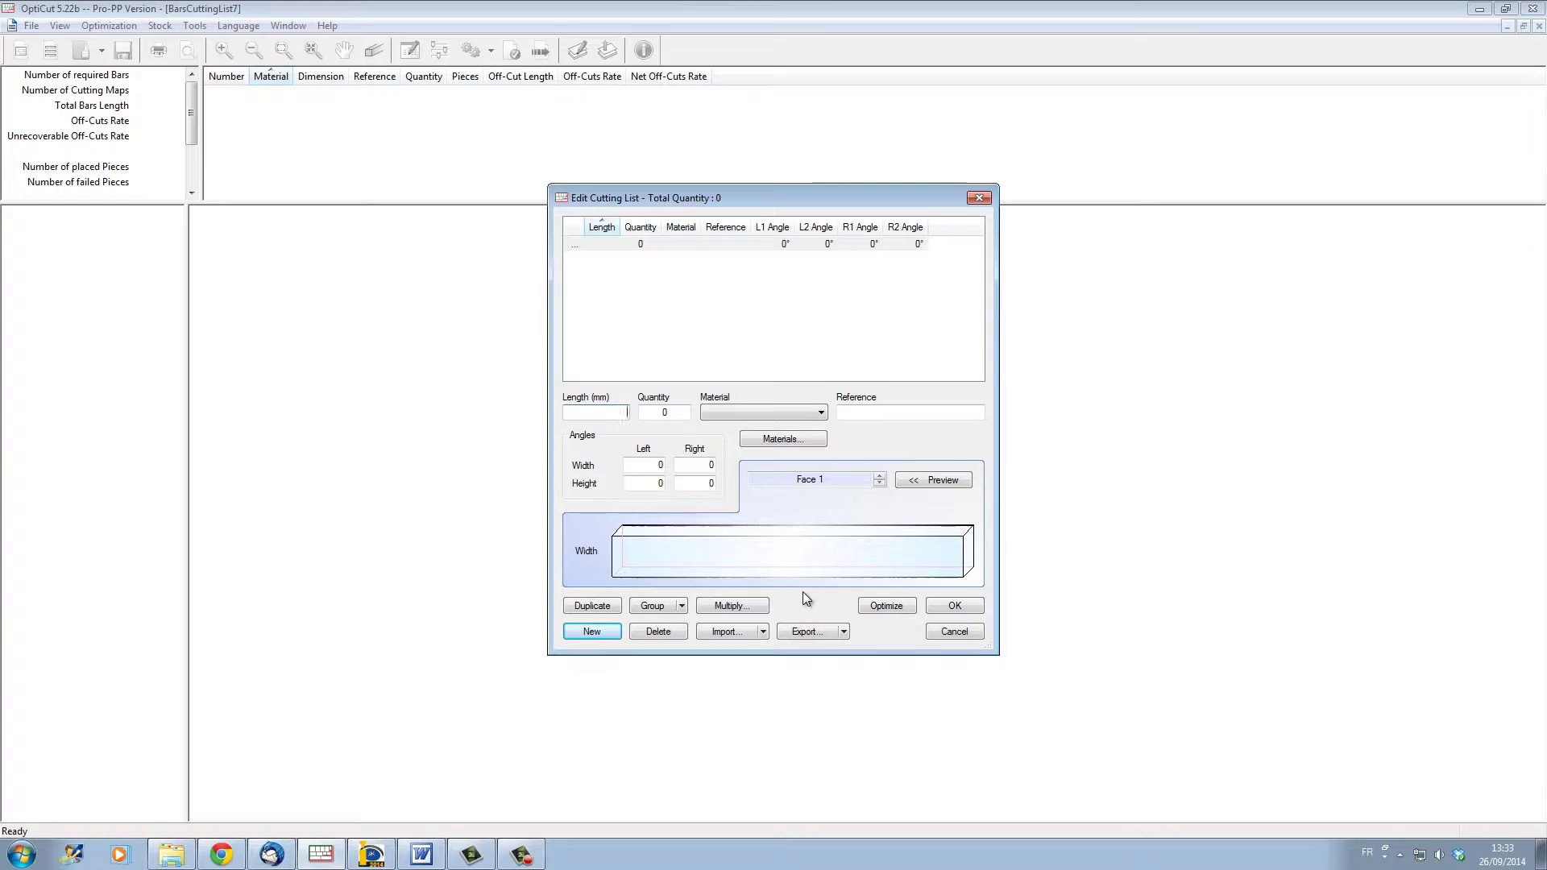
type("560")
key("Tab")
type("10")
left_click(817, 415)
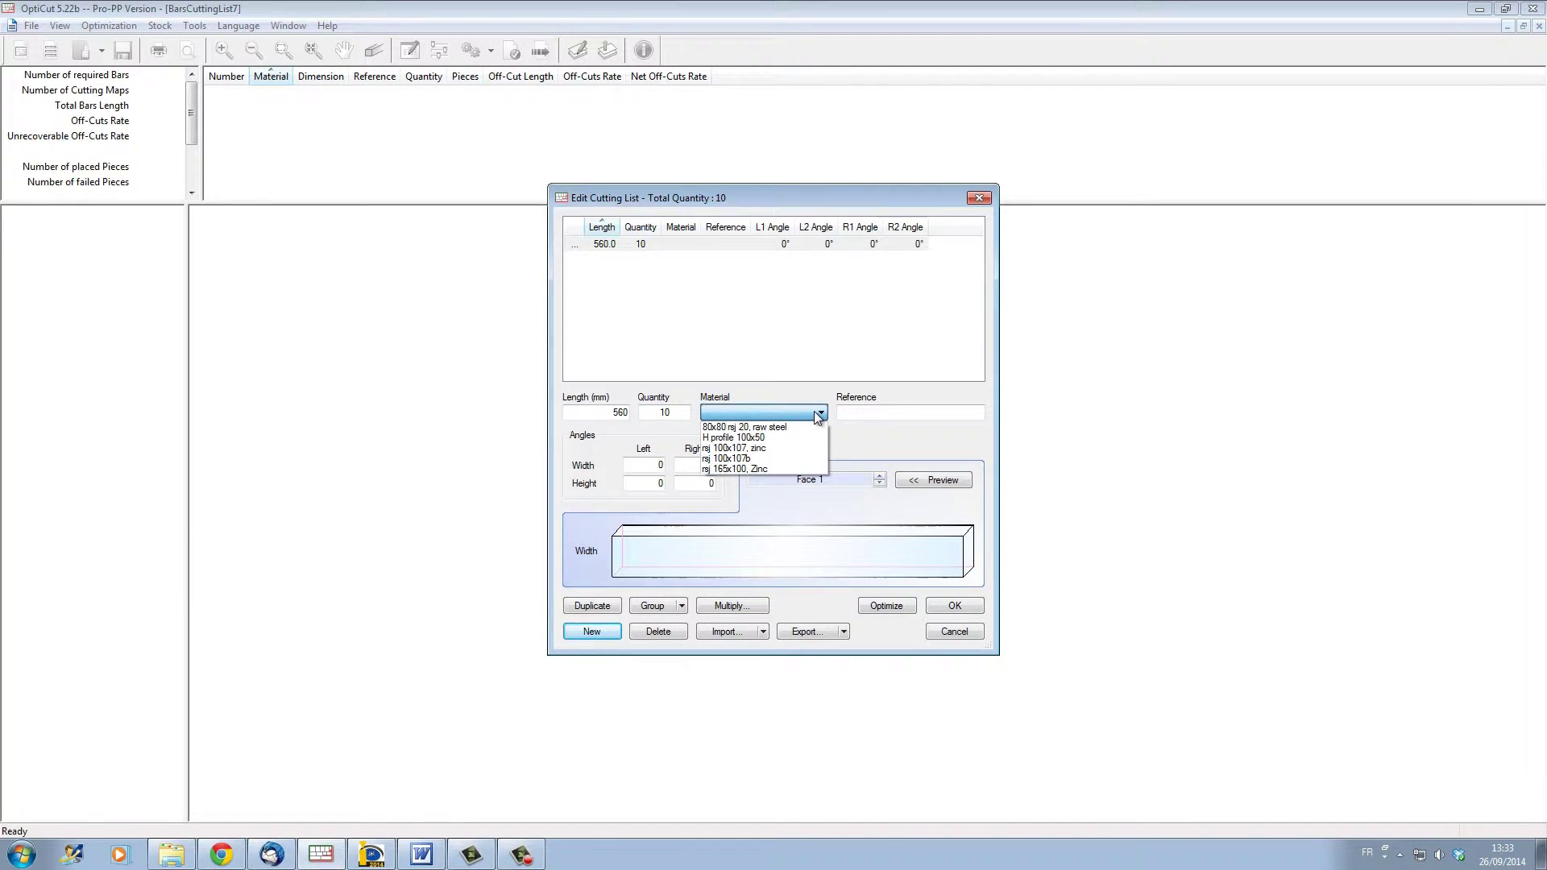
left_click(767, 470)
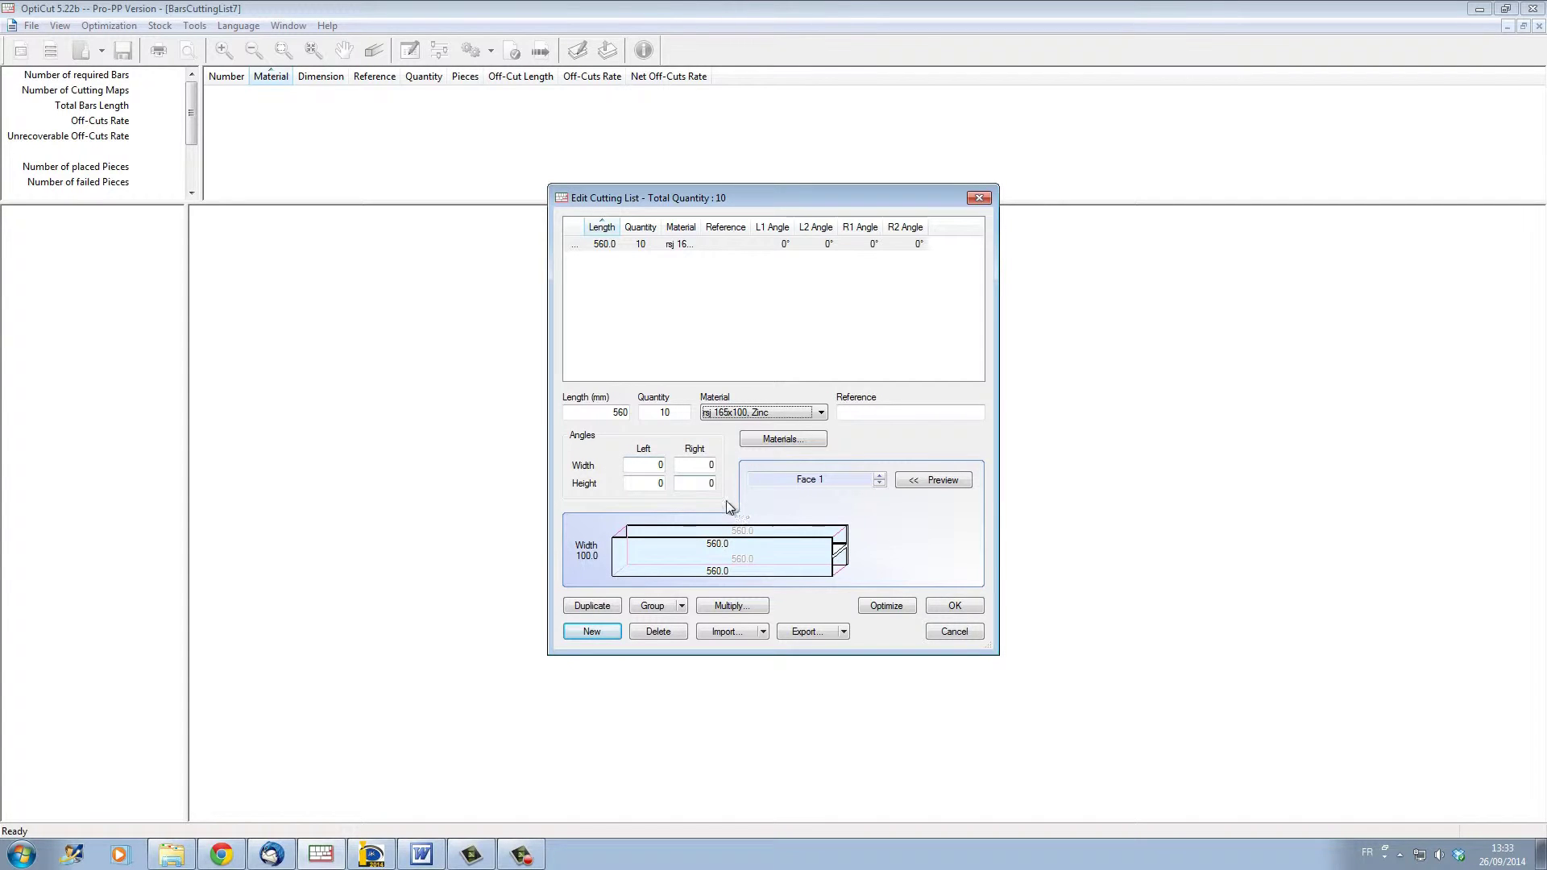
double_click(660, 464)
type("5")
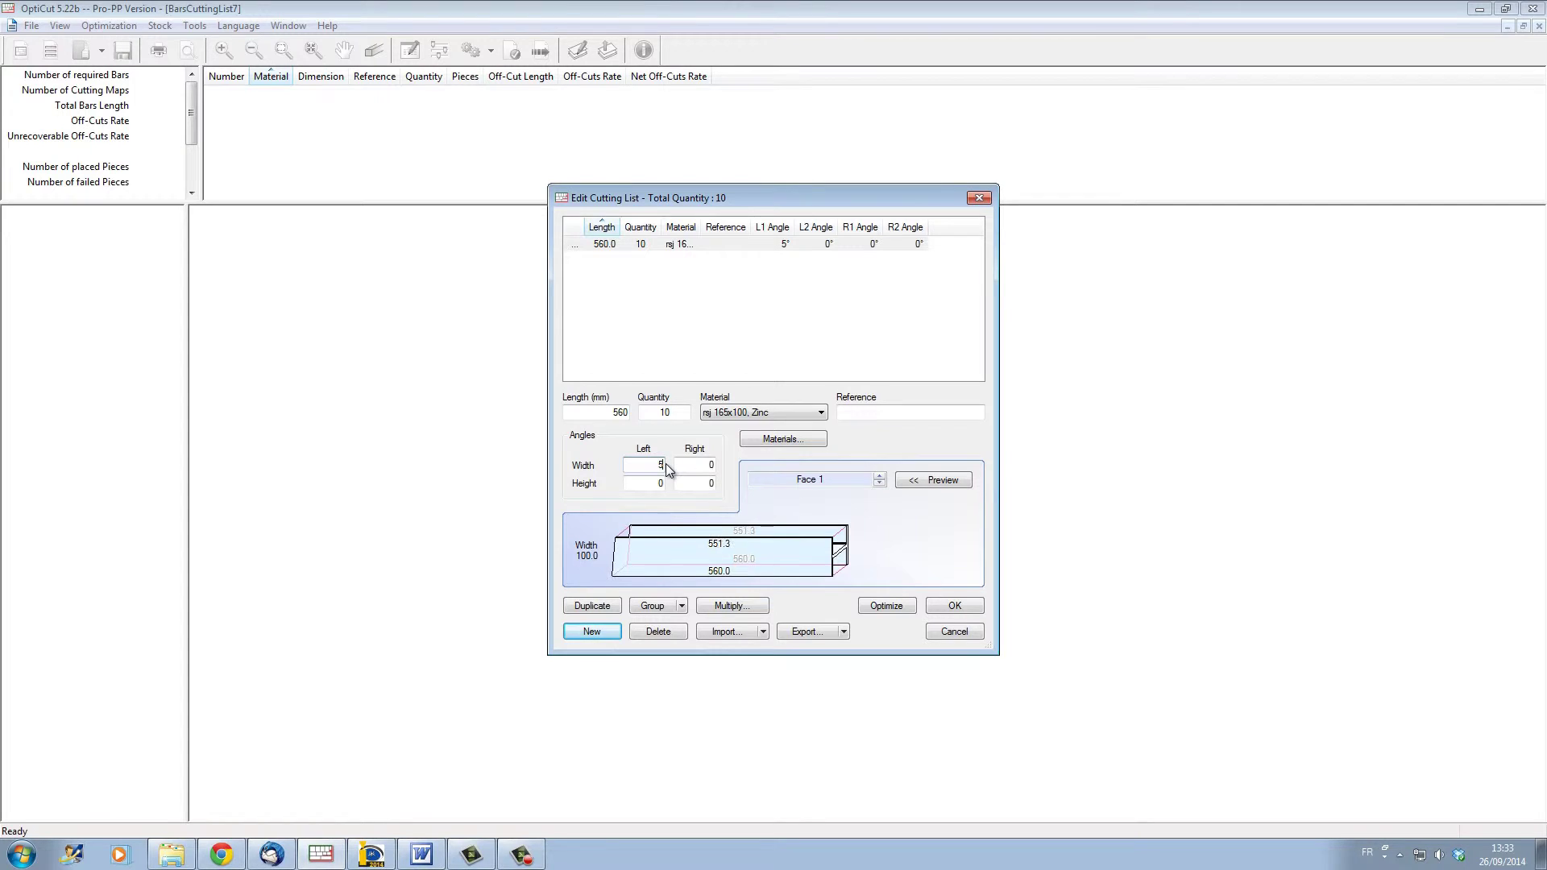
type("0")
double_click(712, 465)
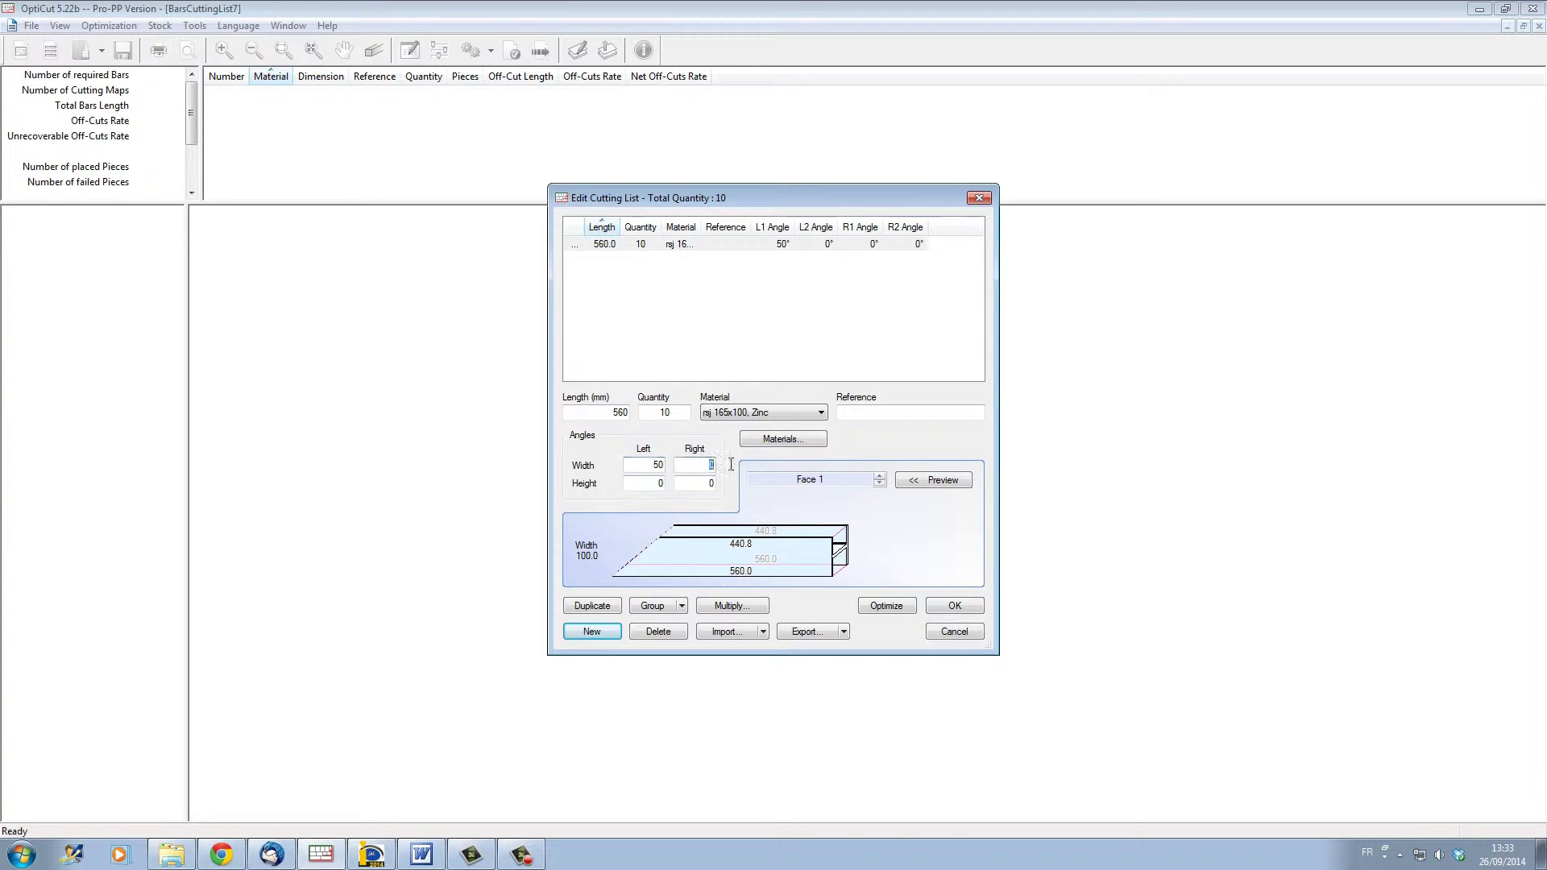
type("-45")
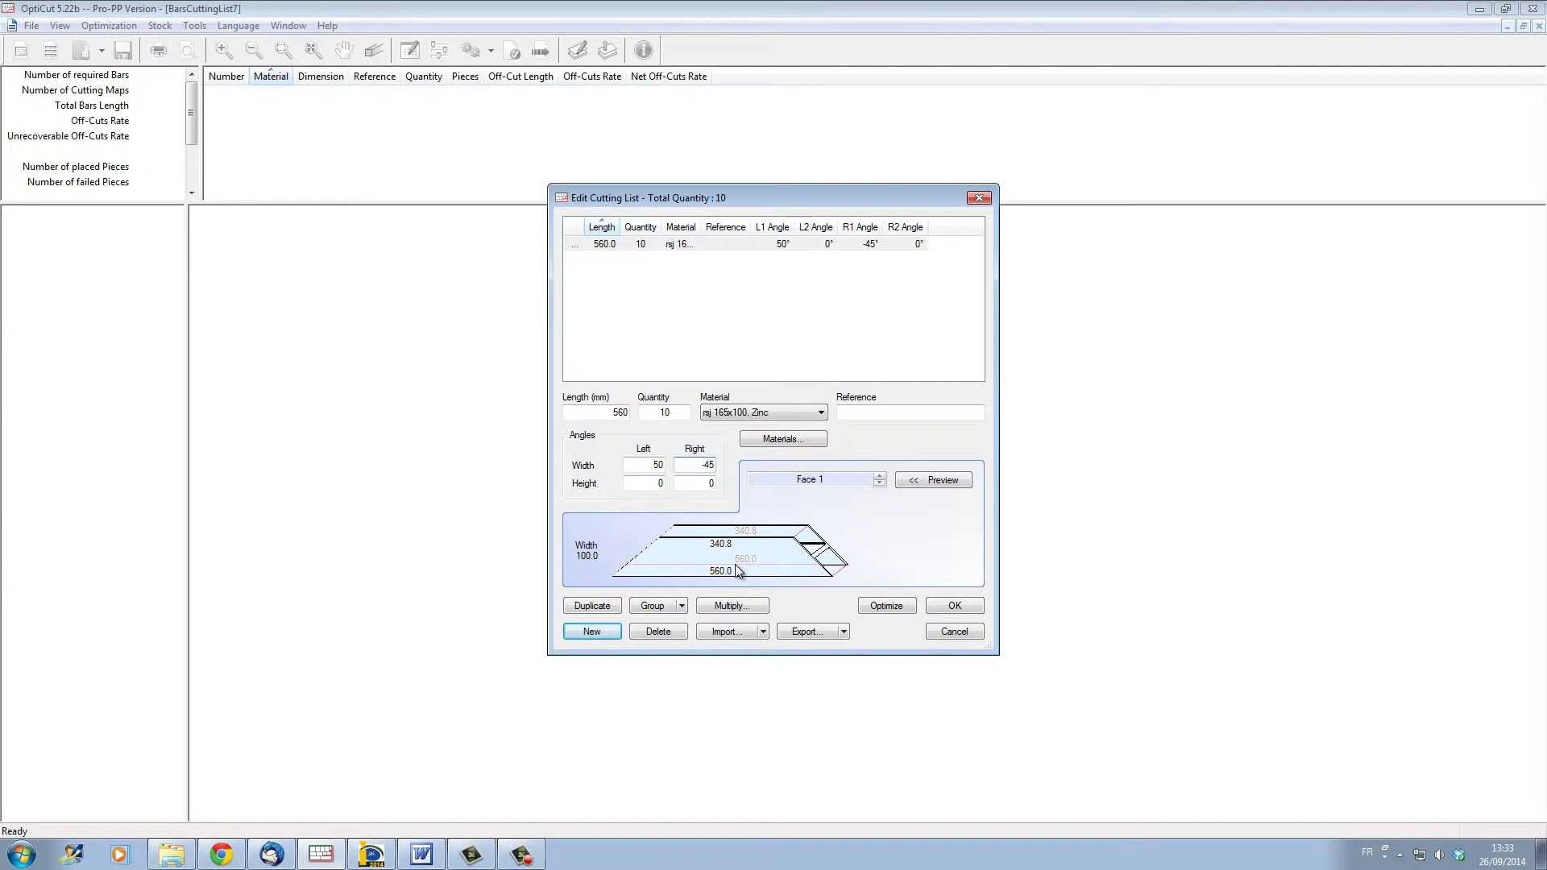
Add a 1000 mm piece, quantity 5, with width angles 45°/-45° and 45° left height
left_click(591, 637)
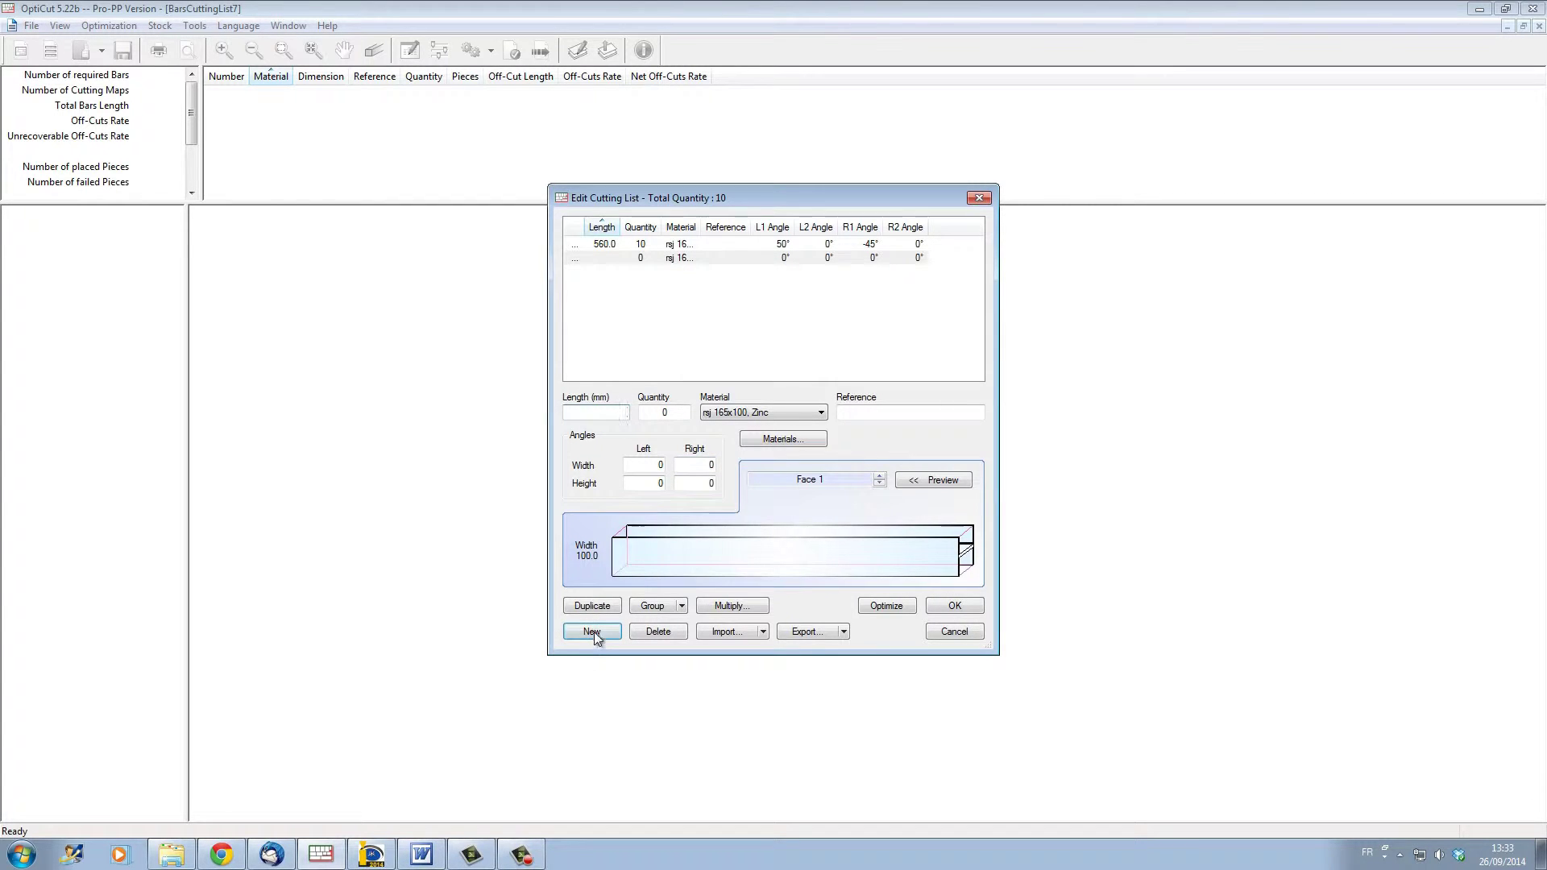
type("100")
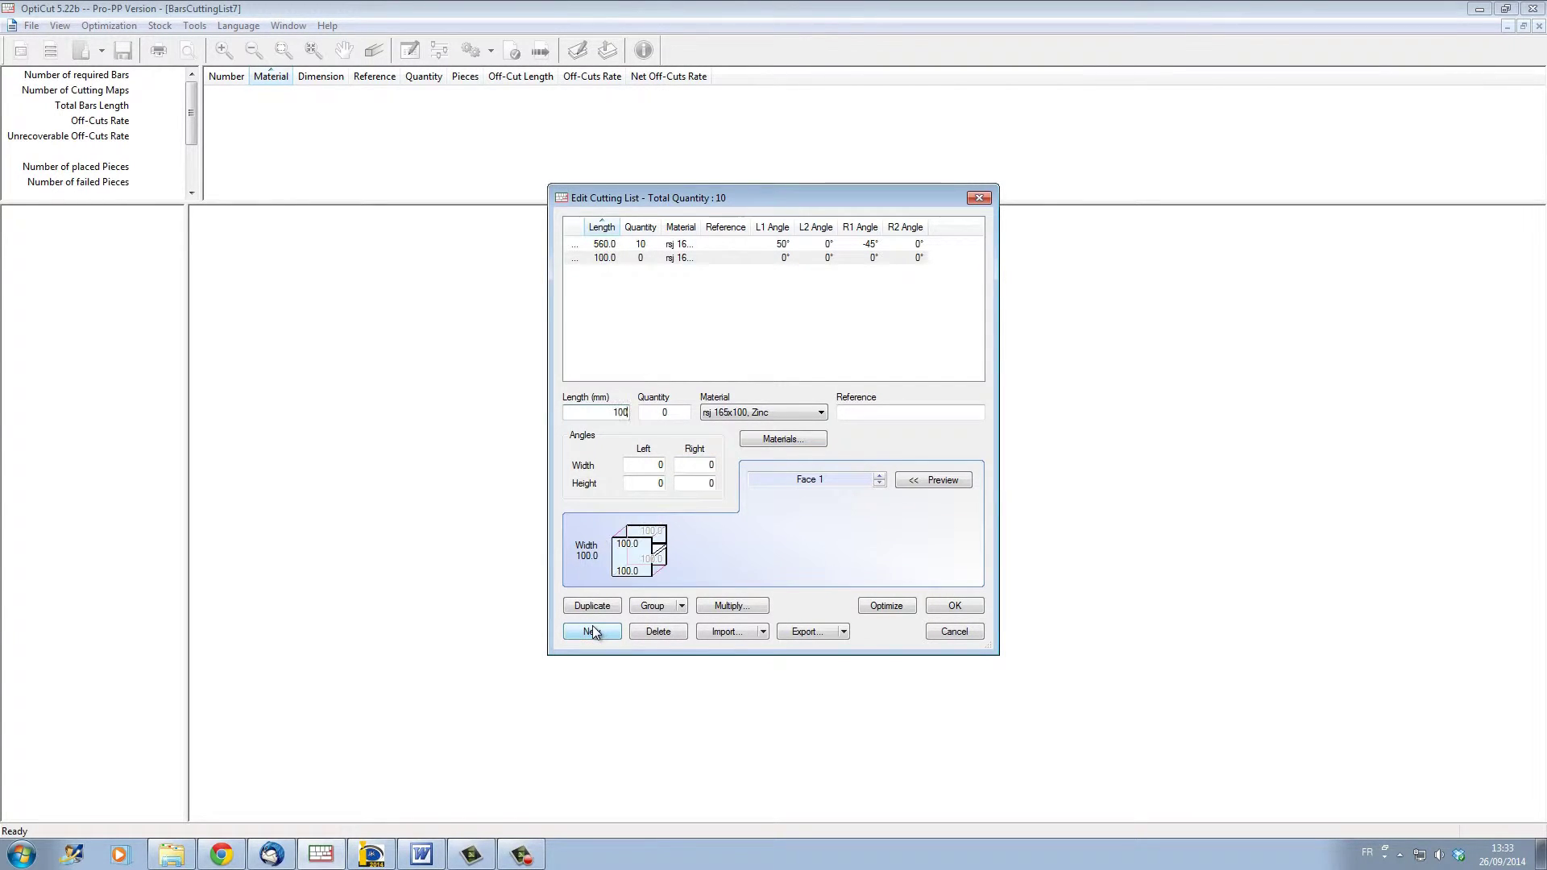
type("0")
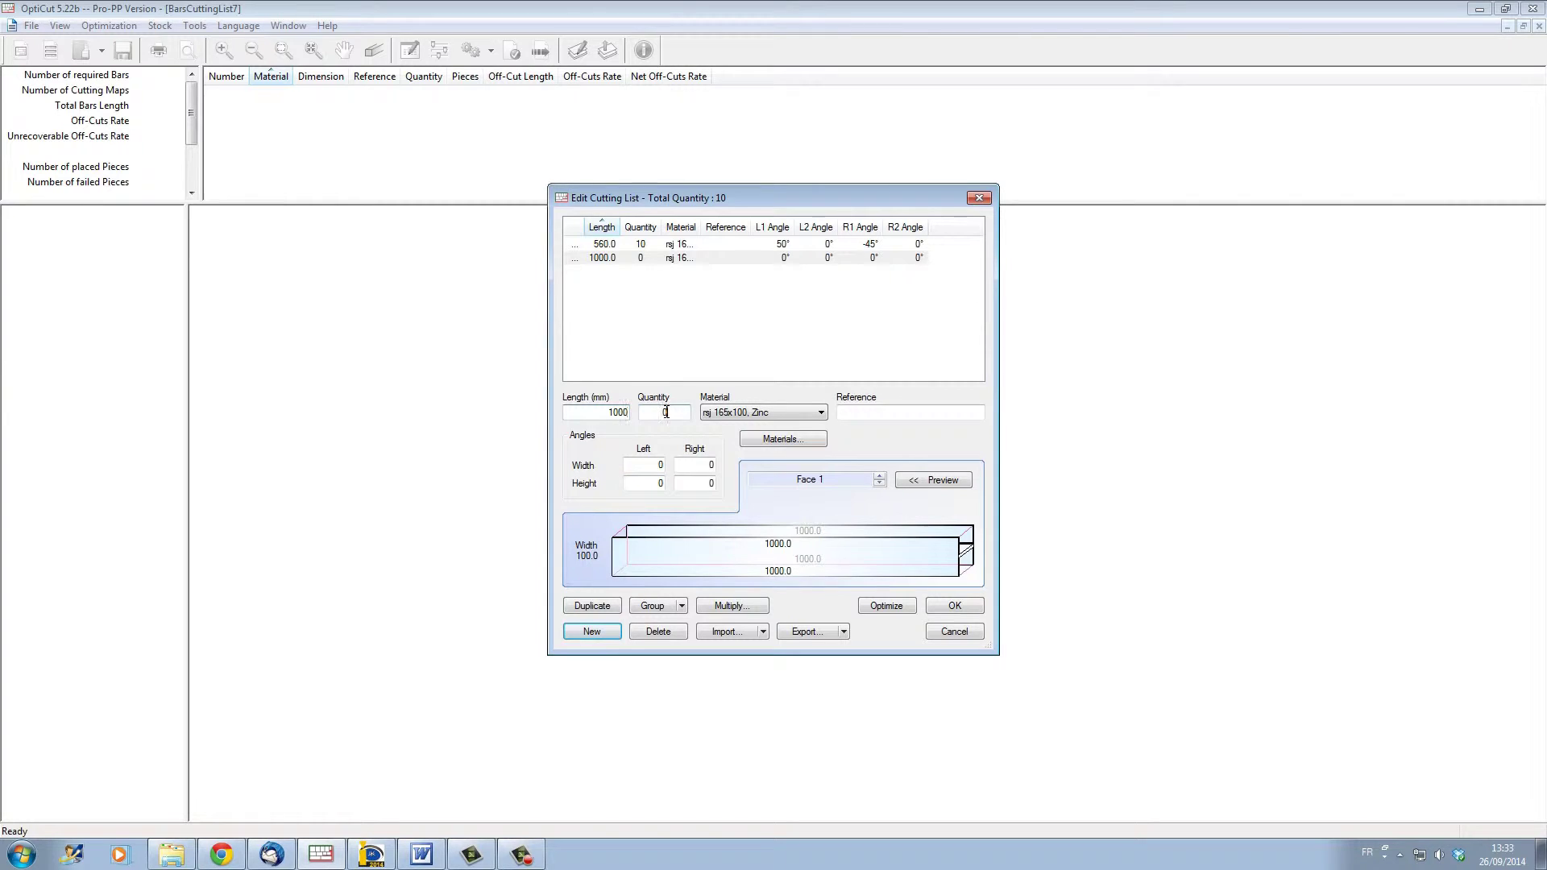
double_click(660, 412)
type("5")
double_click(662, 466)
type("45")
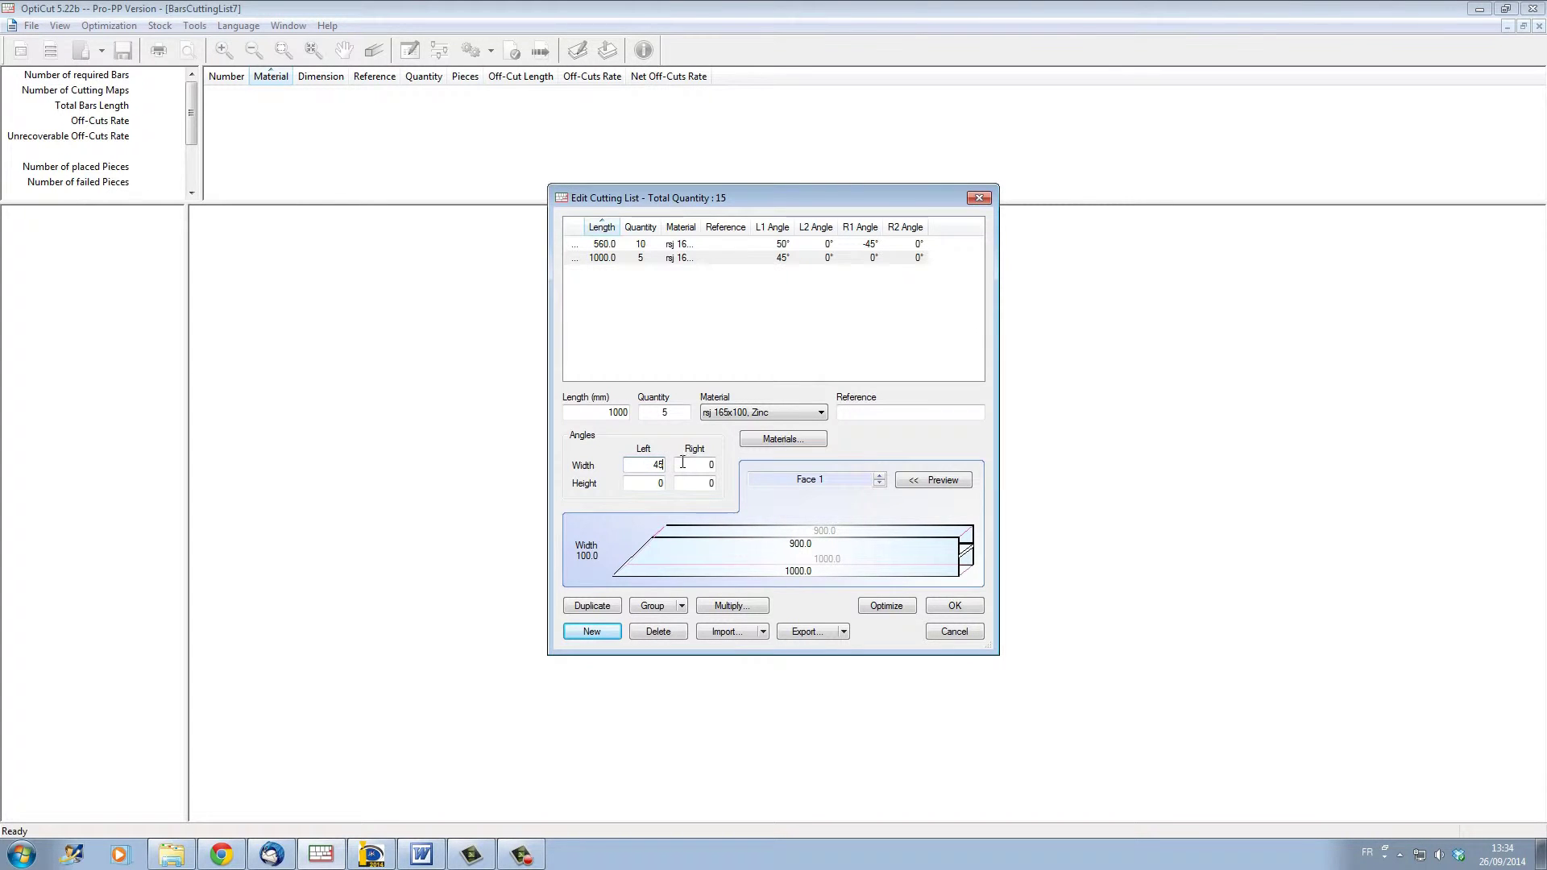
double_click(705, 466)
type("-45")
double_click(663, 483)
type("45")
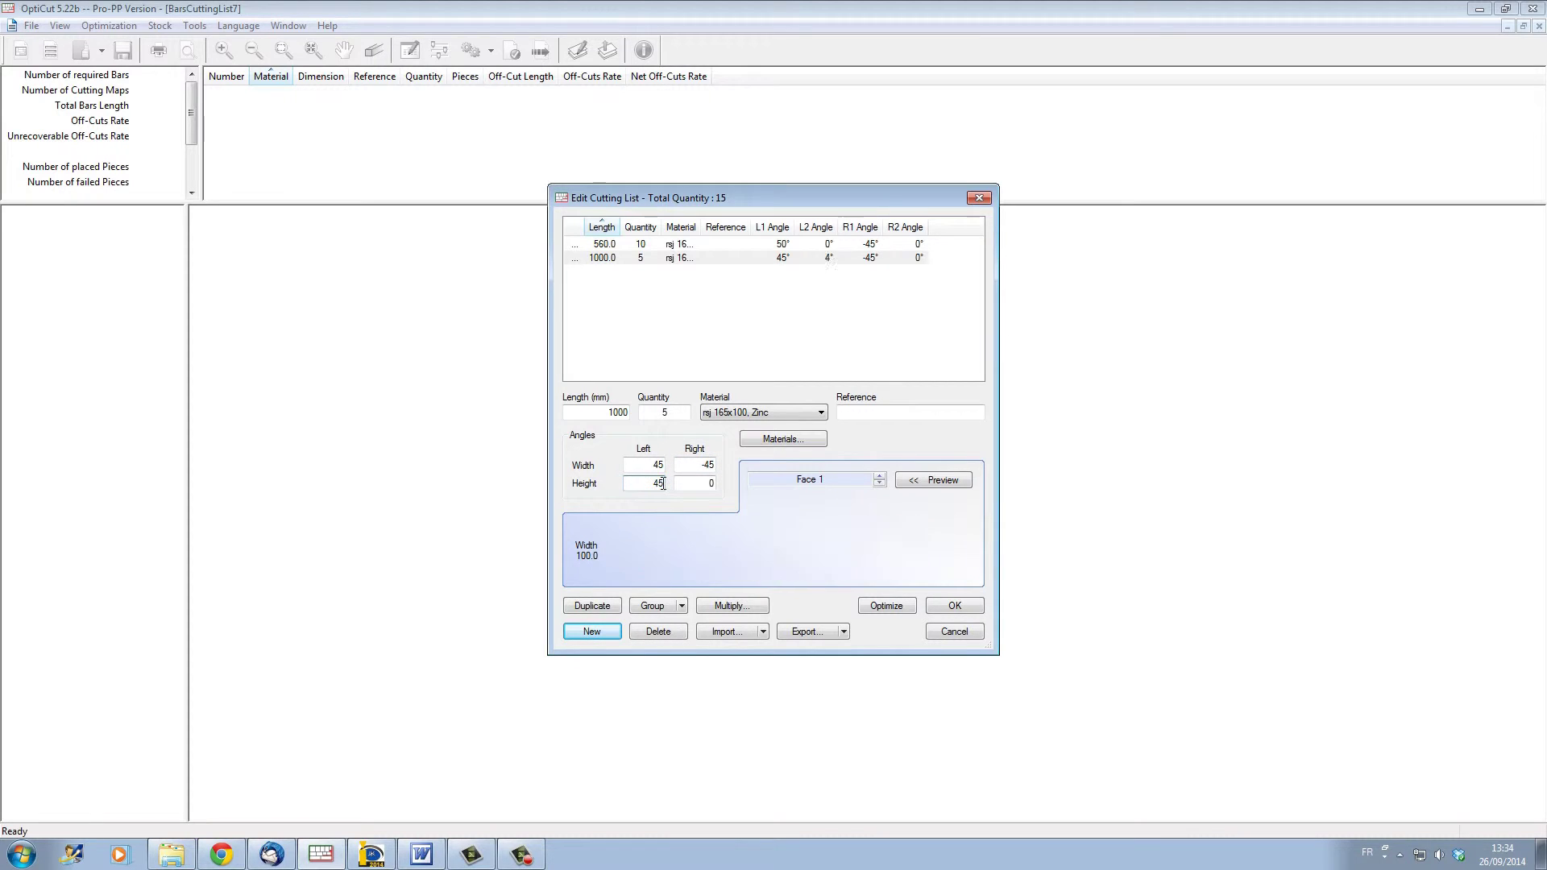
Step through the piece's faces in the preview, ending on Face 4
left_click(880, 476)
left_click(881, 476)
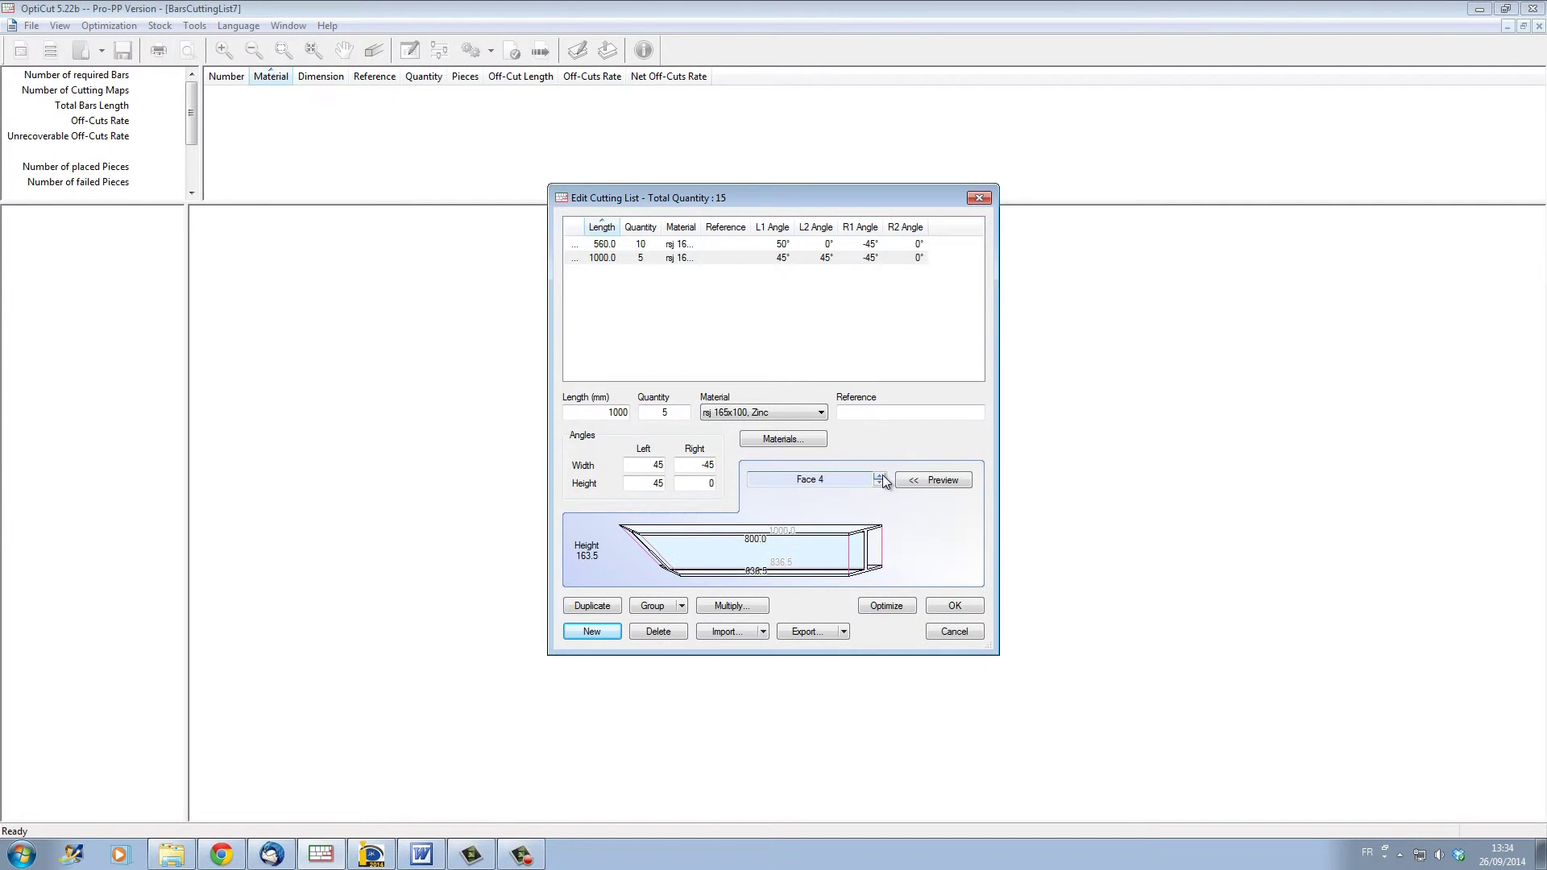
left_click(881, 476)
left_click(880, 476)
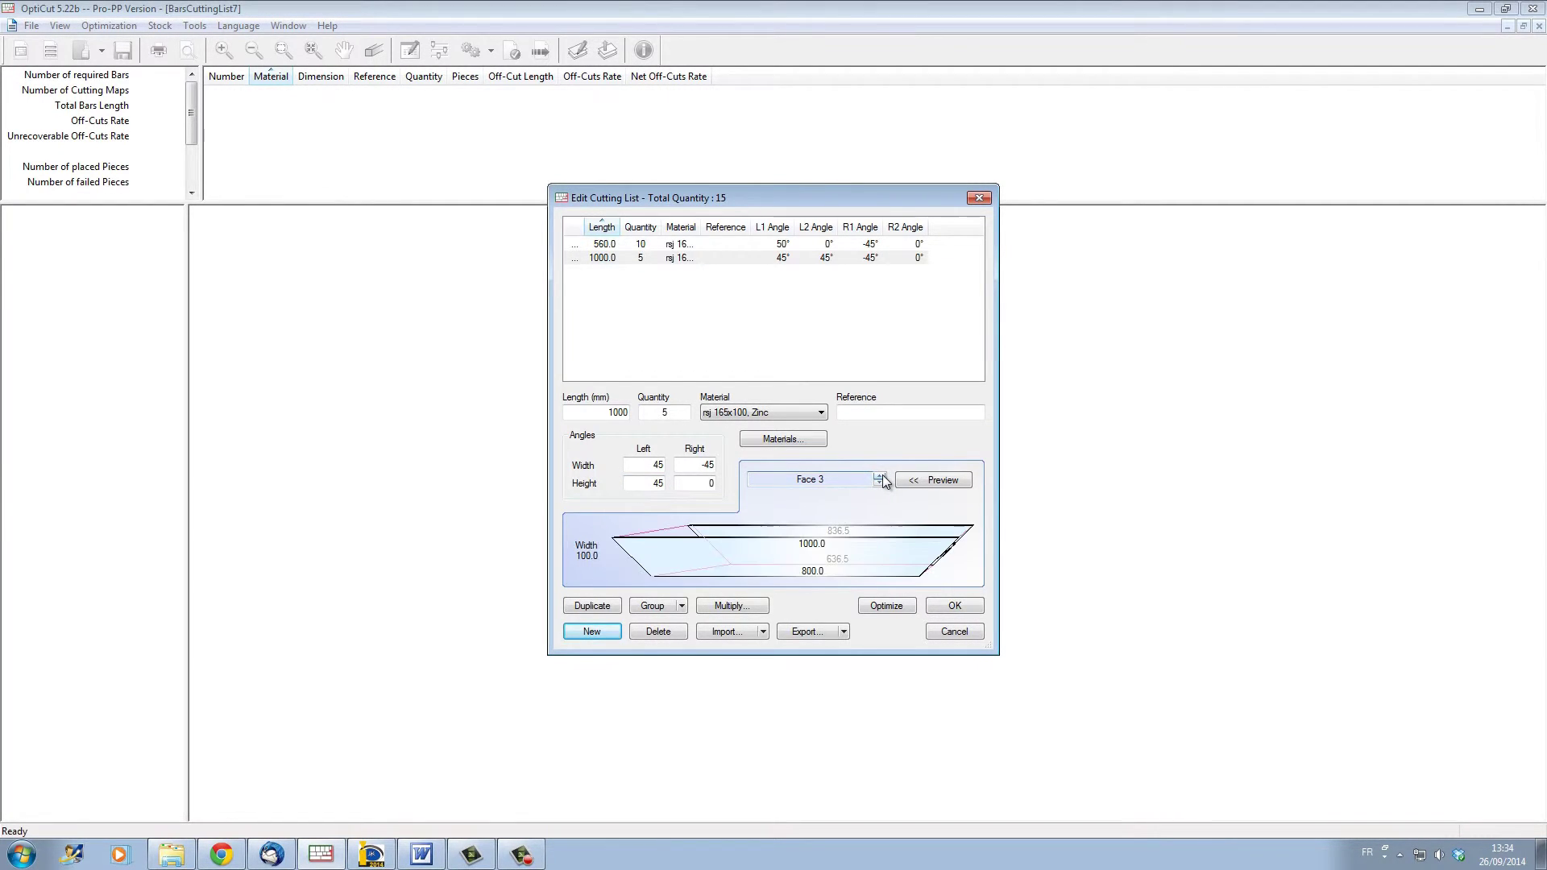
left_click(880, 480)
left_click(880, 480)
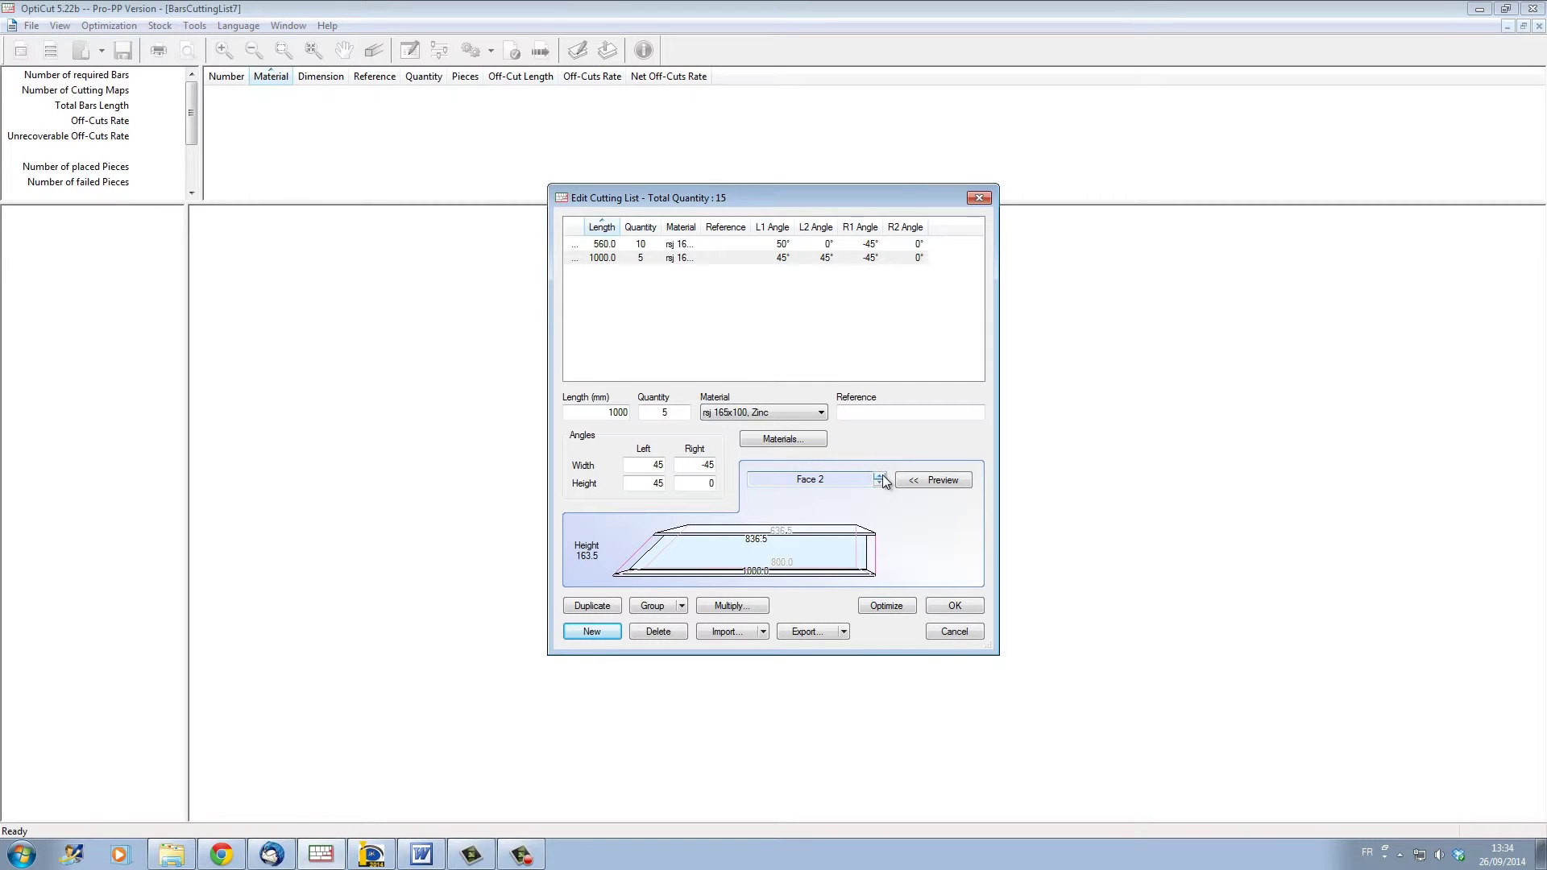
left_click(880, 477)
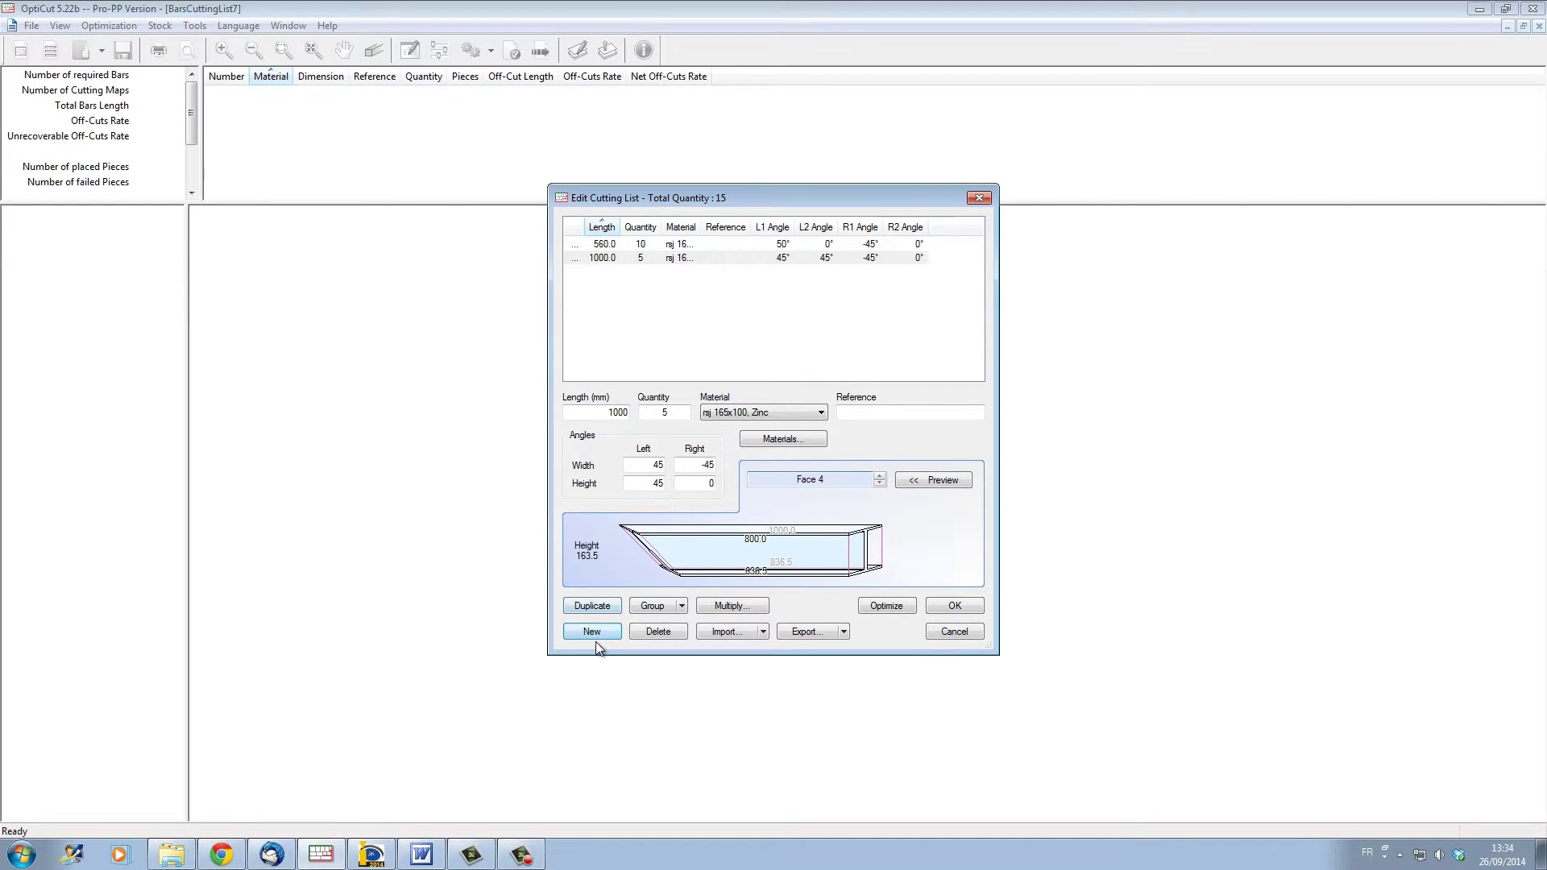
Add 20 × 650 mm pieces with 45° left width and 20° left height, previewing faces
left_click(600, 629)
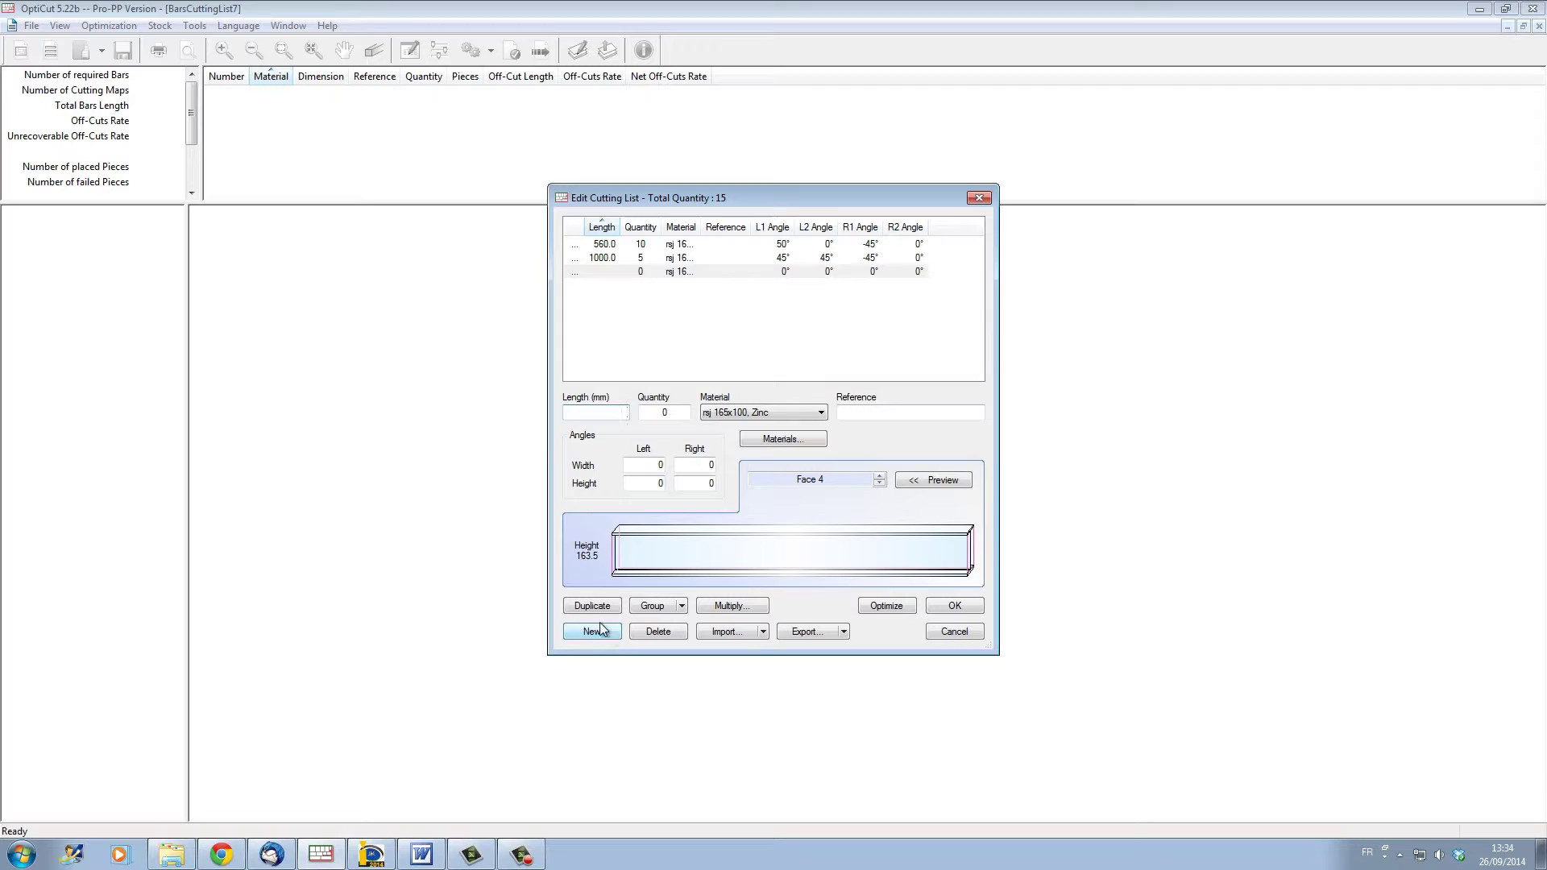
type("650")
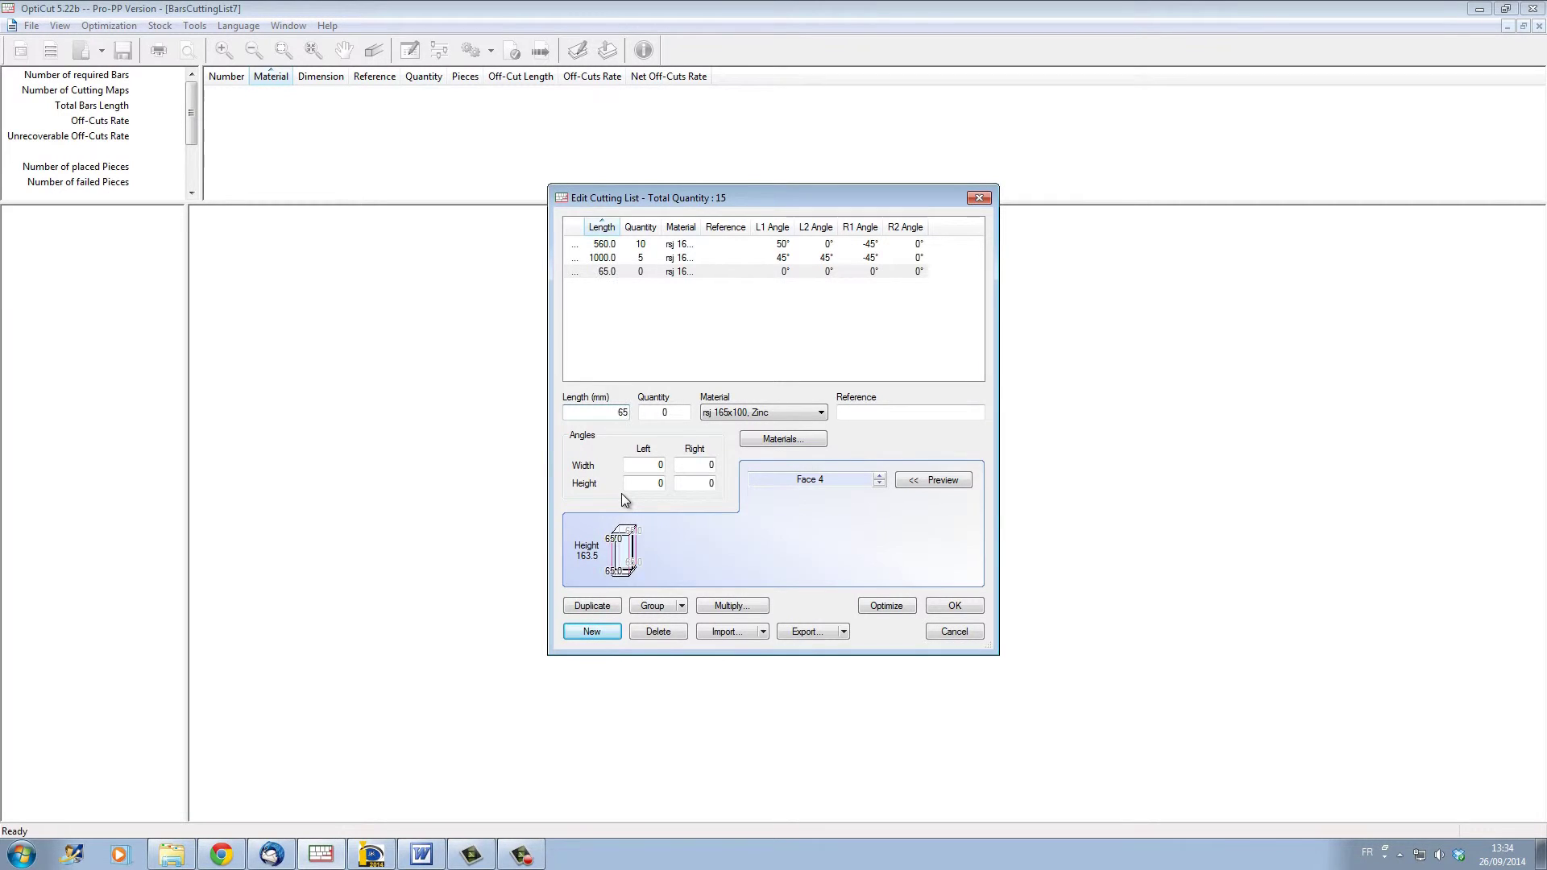
double_click(661, 413)
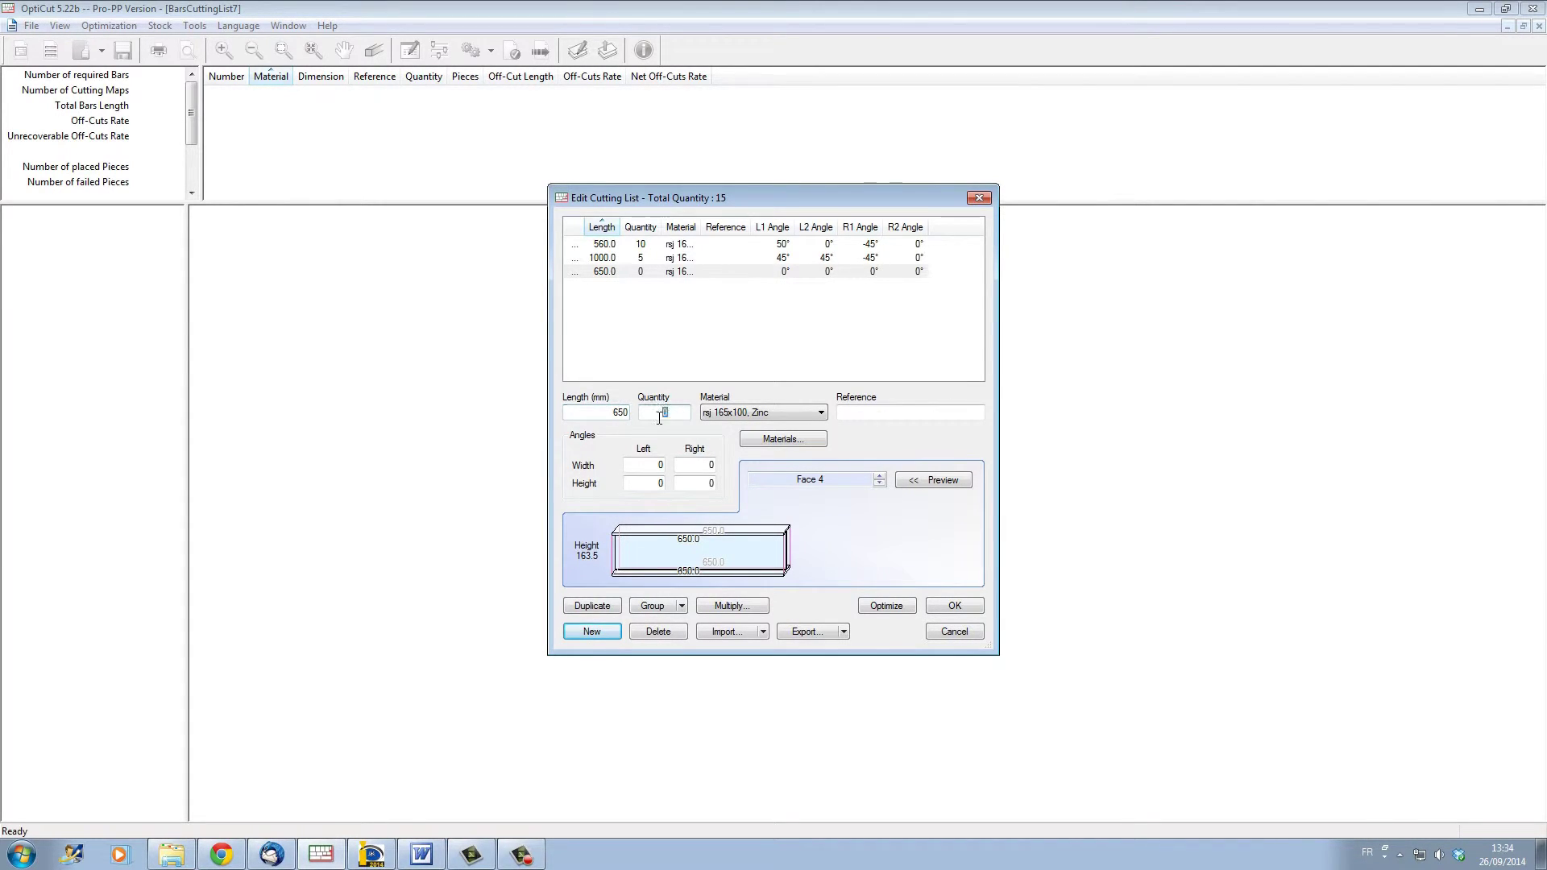
type("20")
left_click(660, 467)
double_click(660, 467)
type("45")
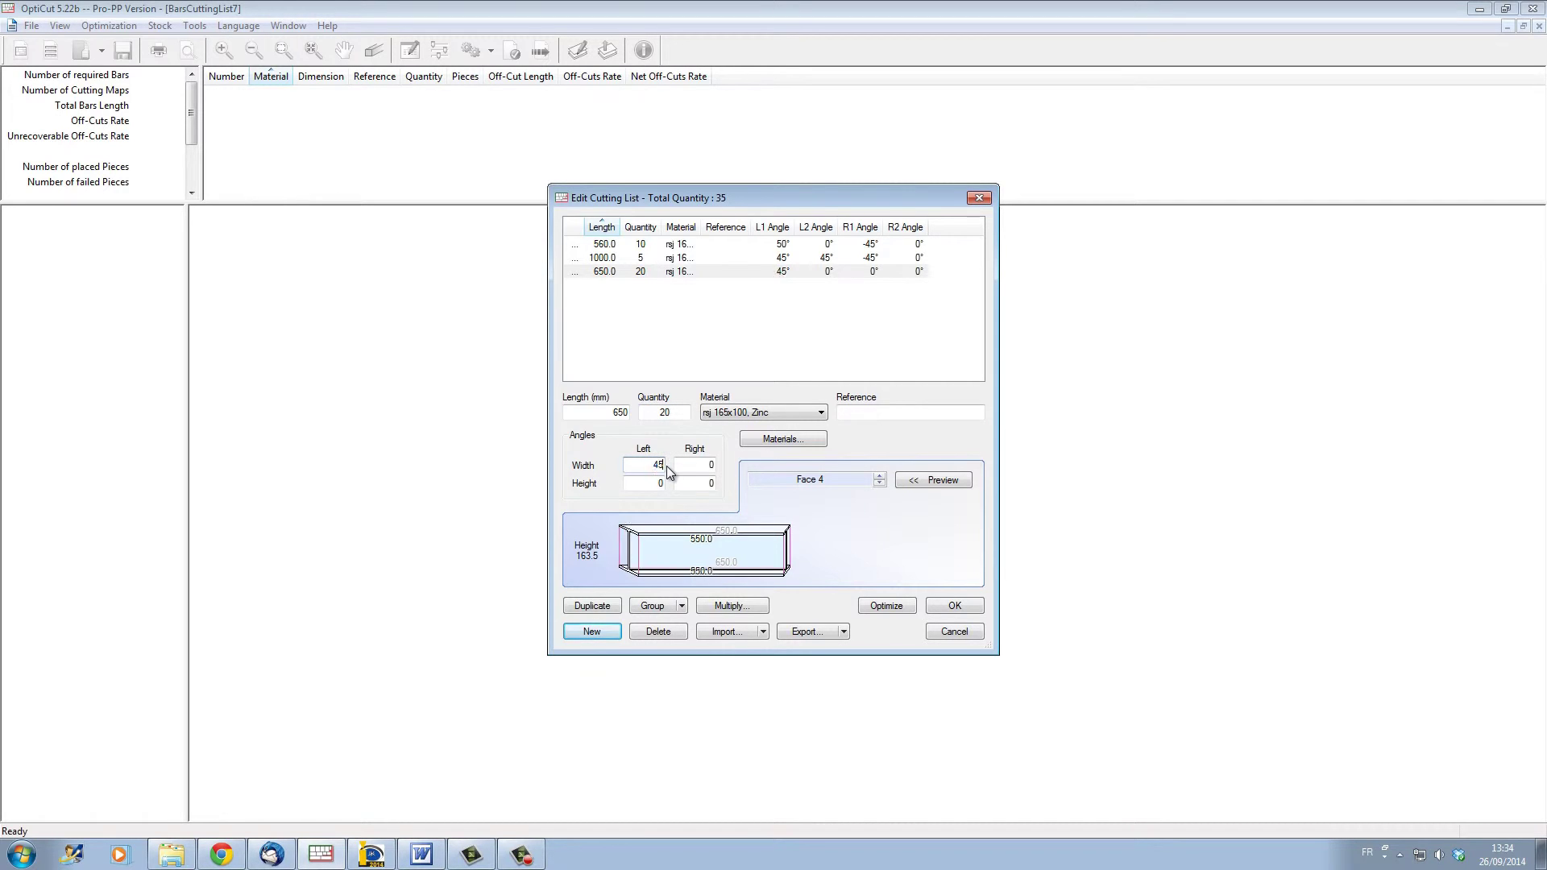
left_click(710, 483)
left_click(712, 465)
double_click(666, 487)
type("20")
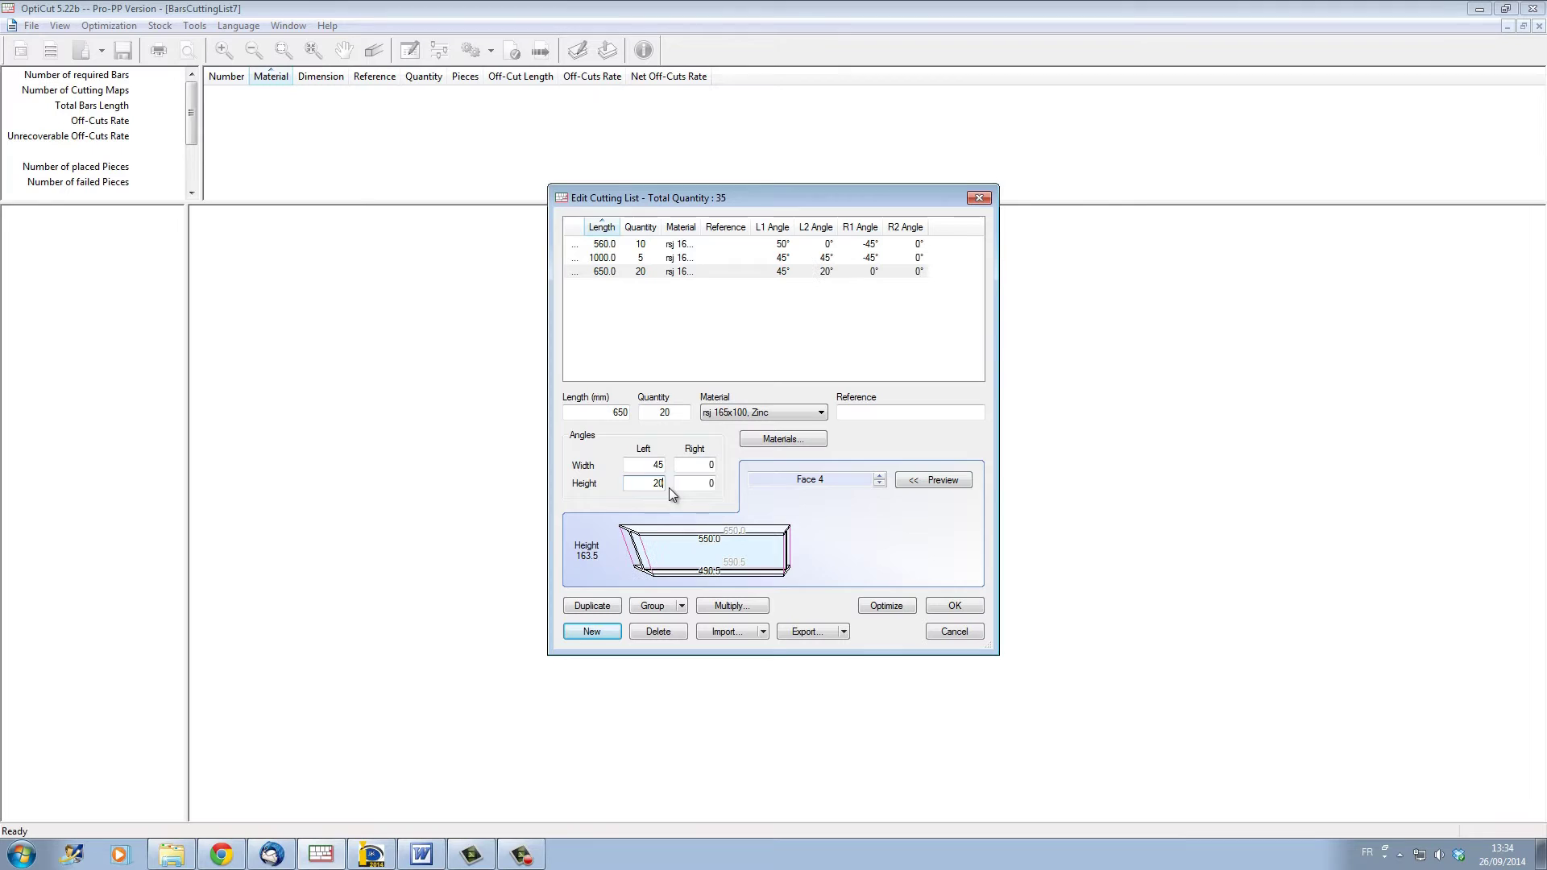
left_click(879, 475)
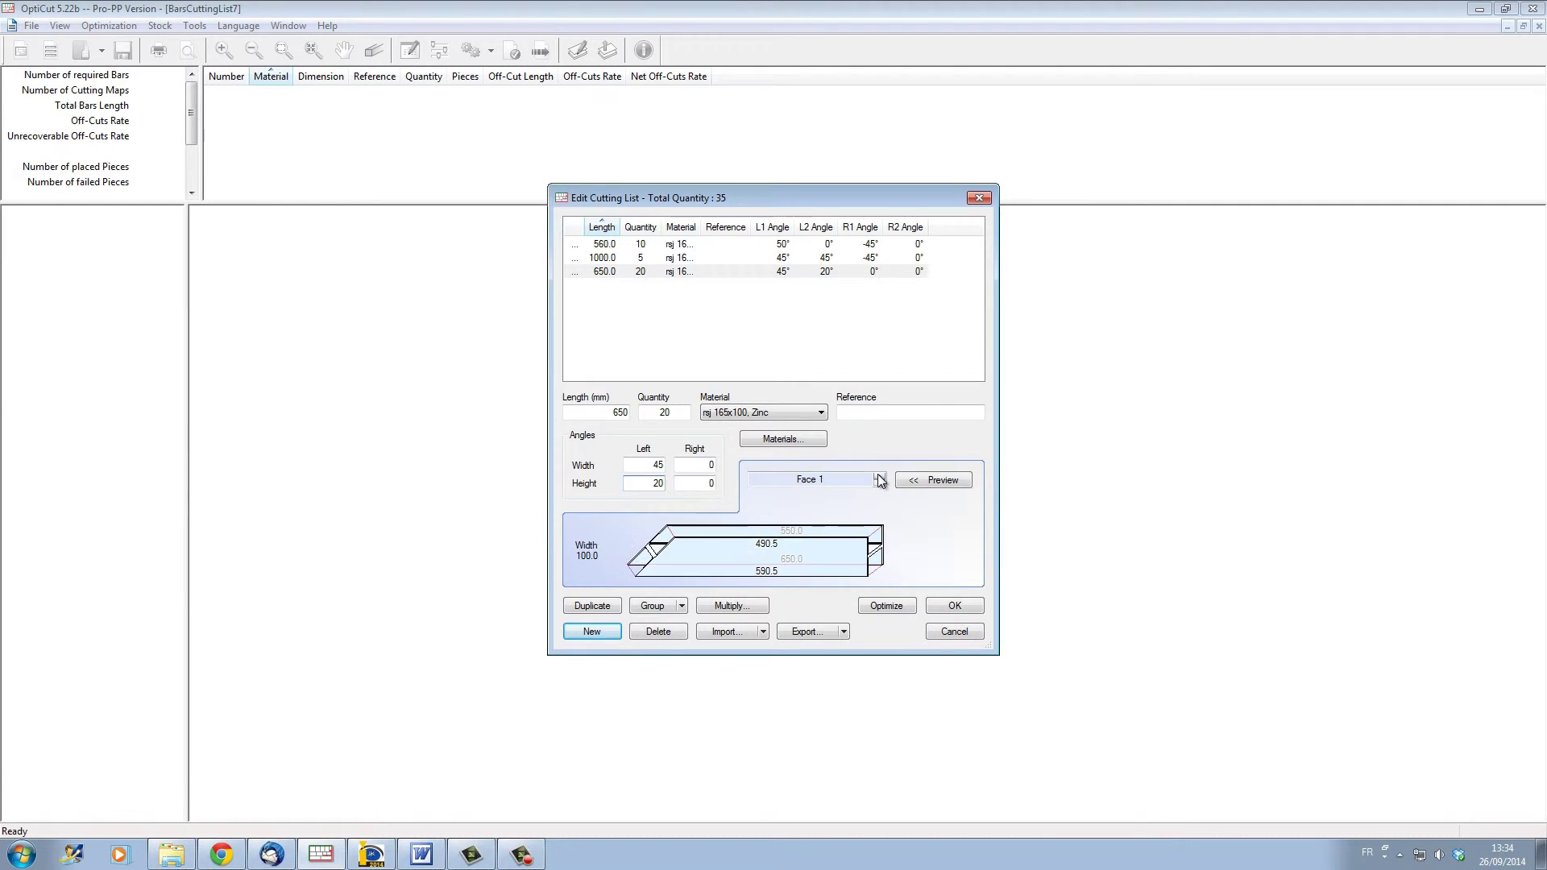
left_click(879, 483)
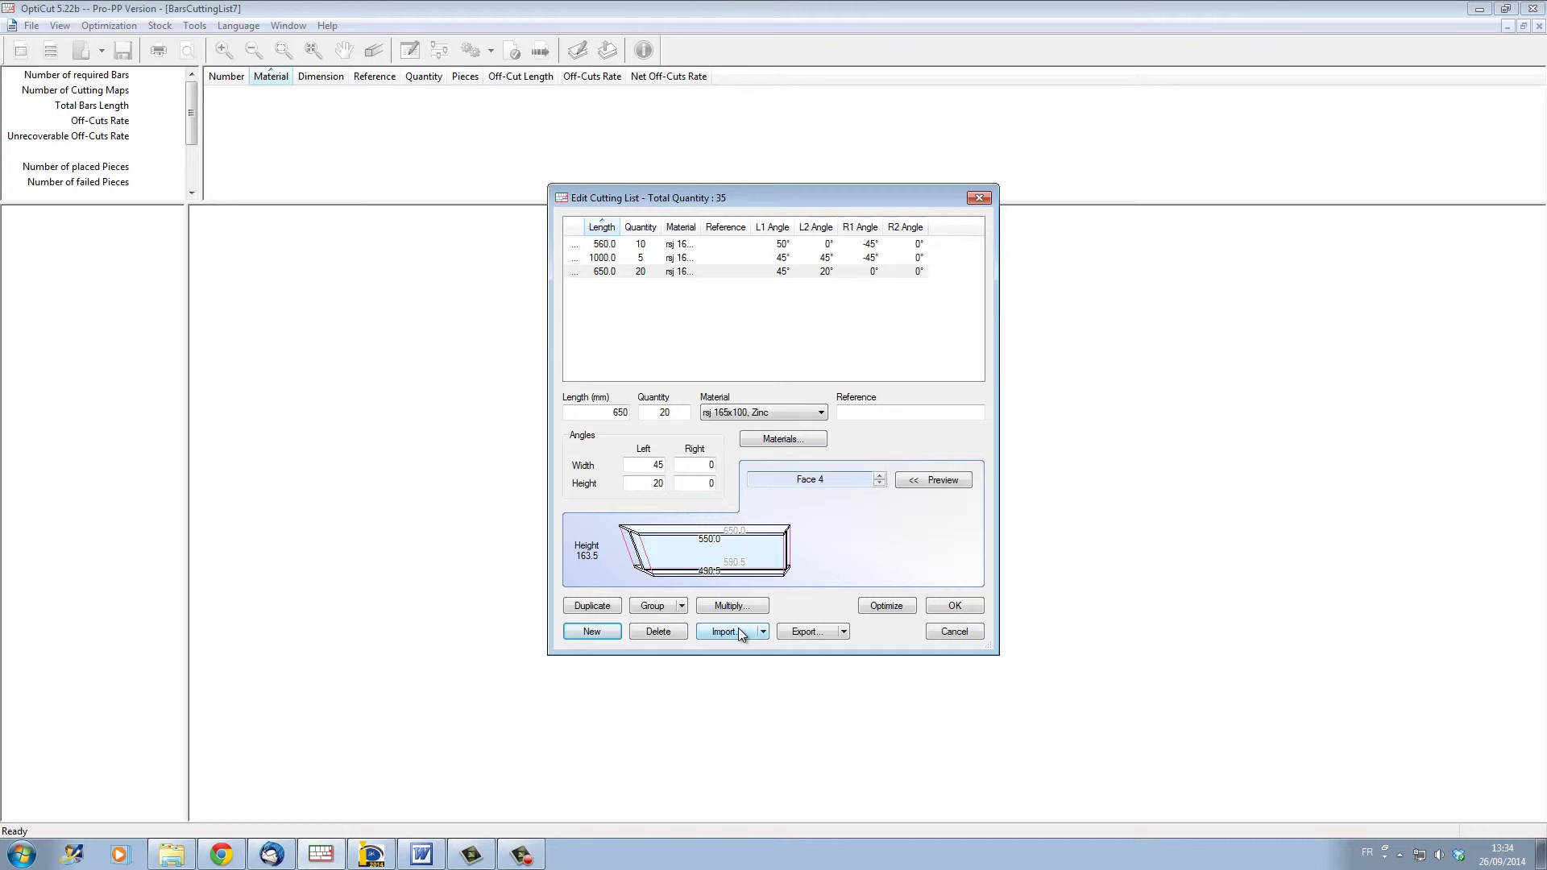
Optimize the list into 3 cutting maps on 4 bars and view them in 3D
left_click(899, 604)
left_click(591, 487)
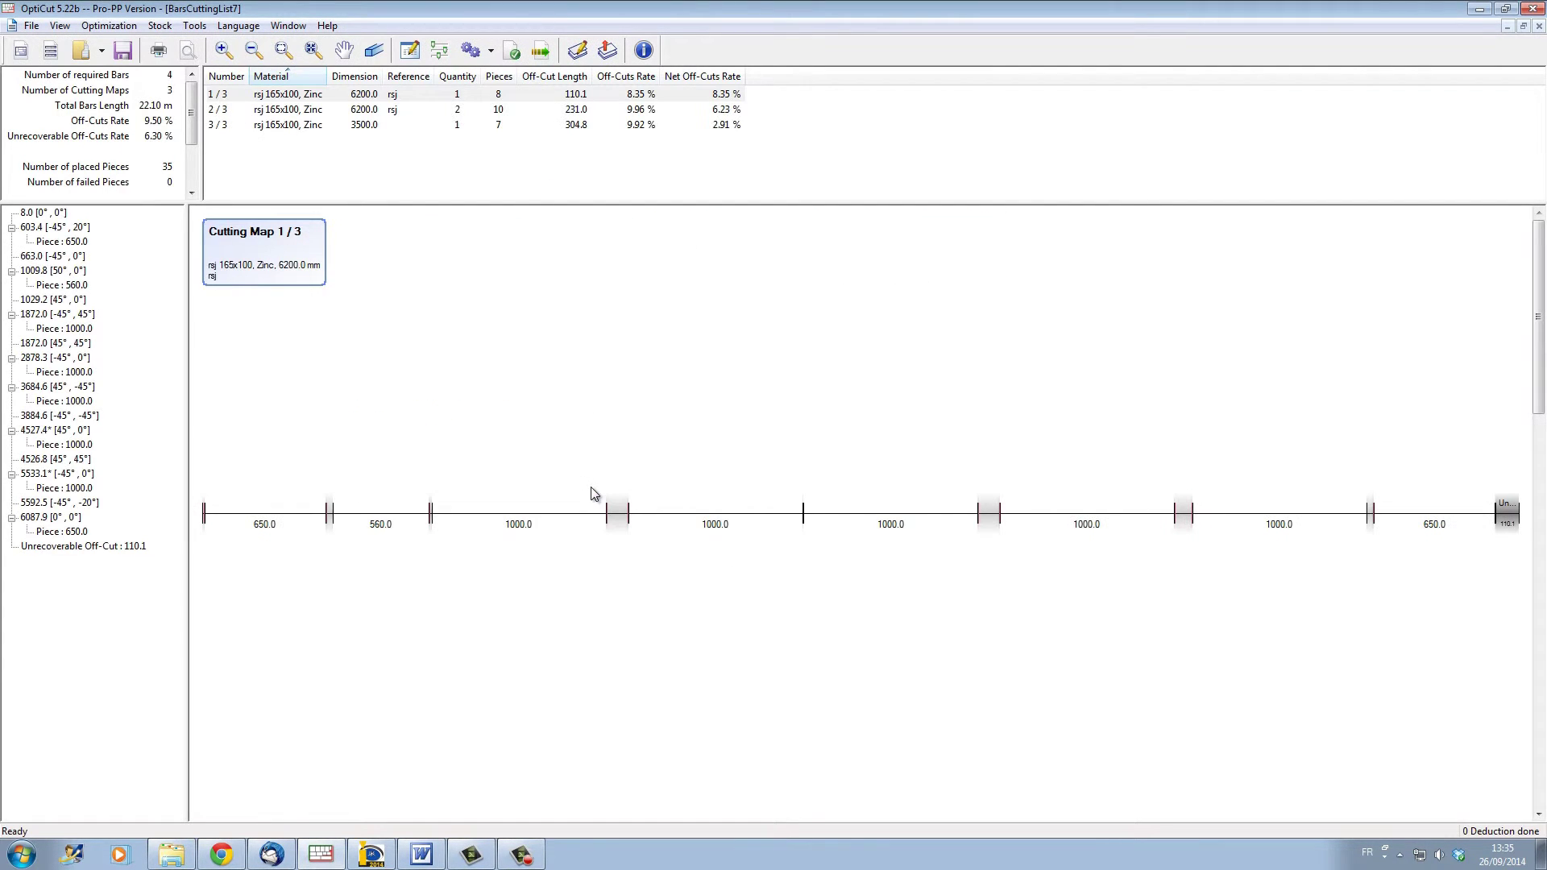
left_click(375, 50)
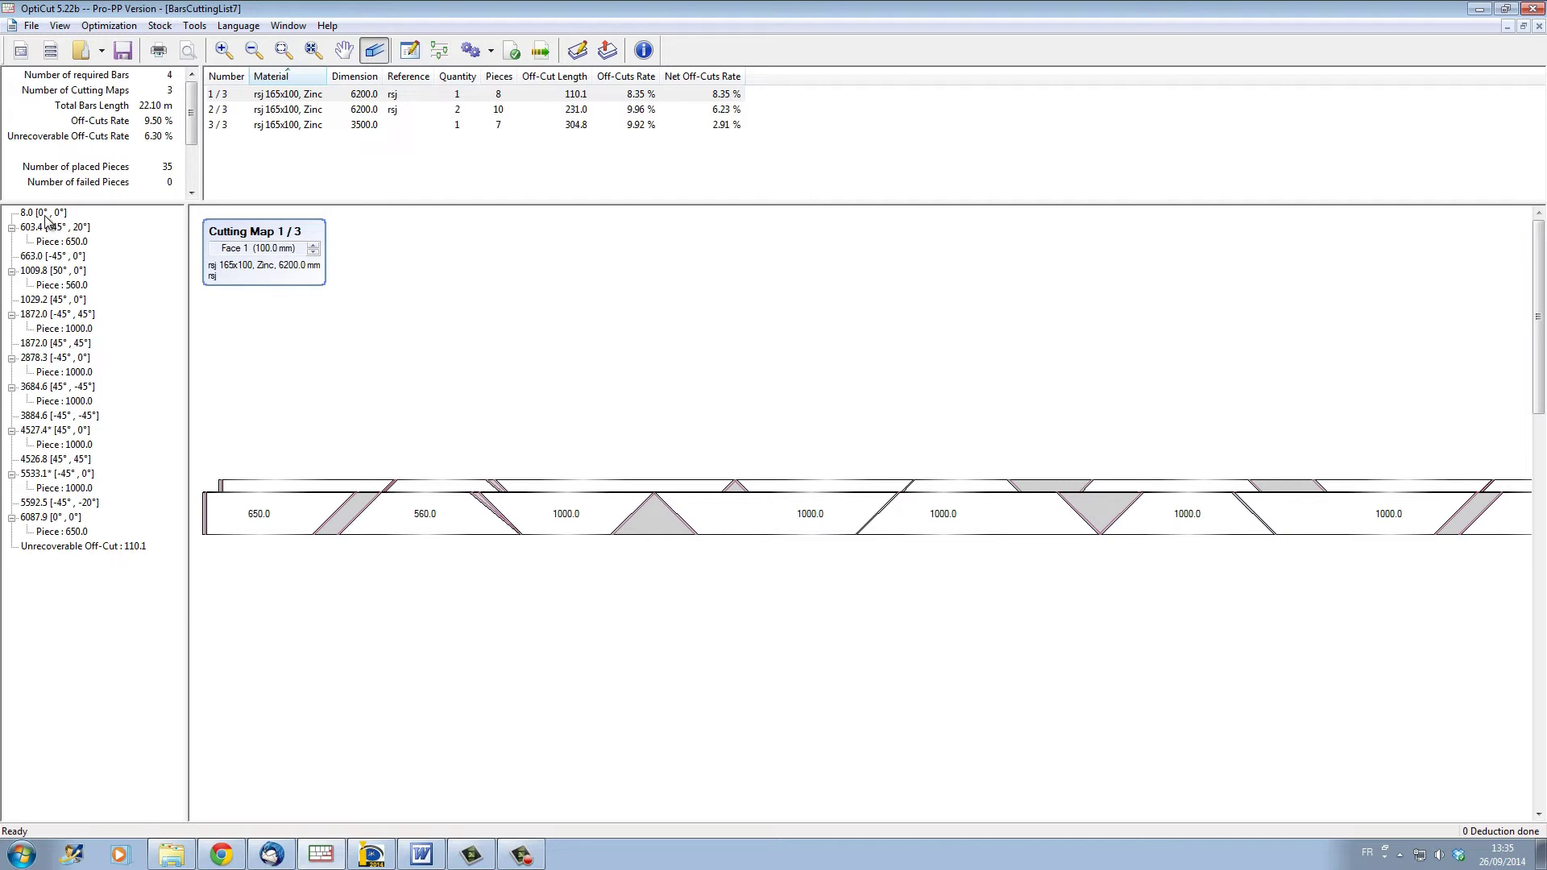
Show cutting maps 2 and 3, highlighting map 3's first 45° cut
left_click(266, 110)
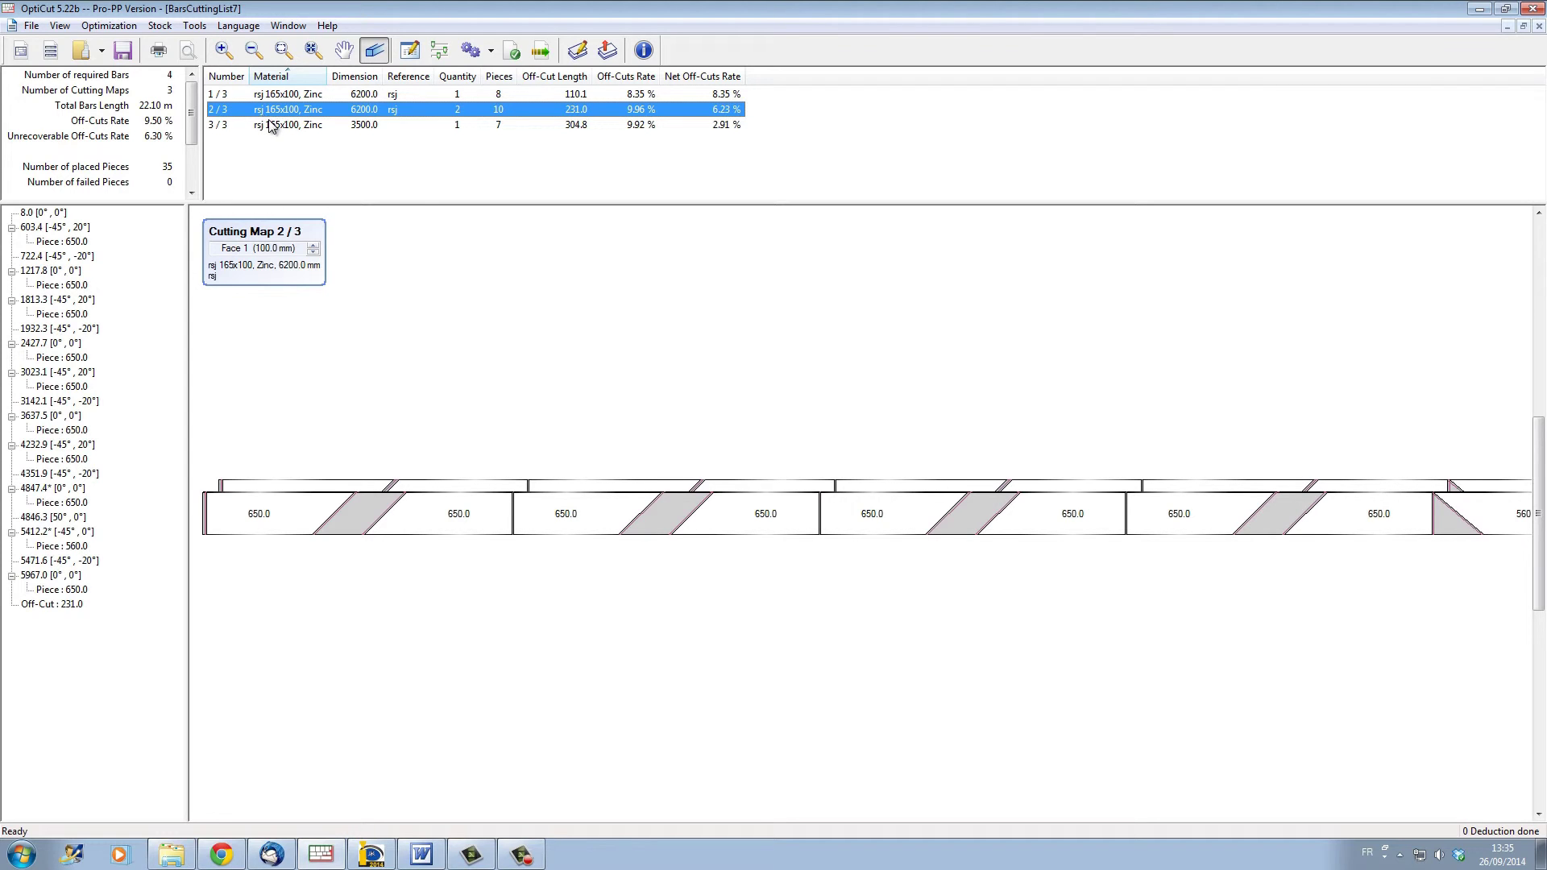
left_click(272, 125)
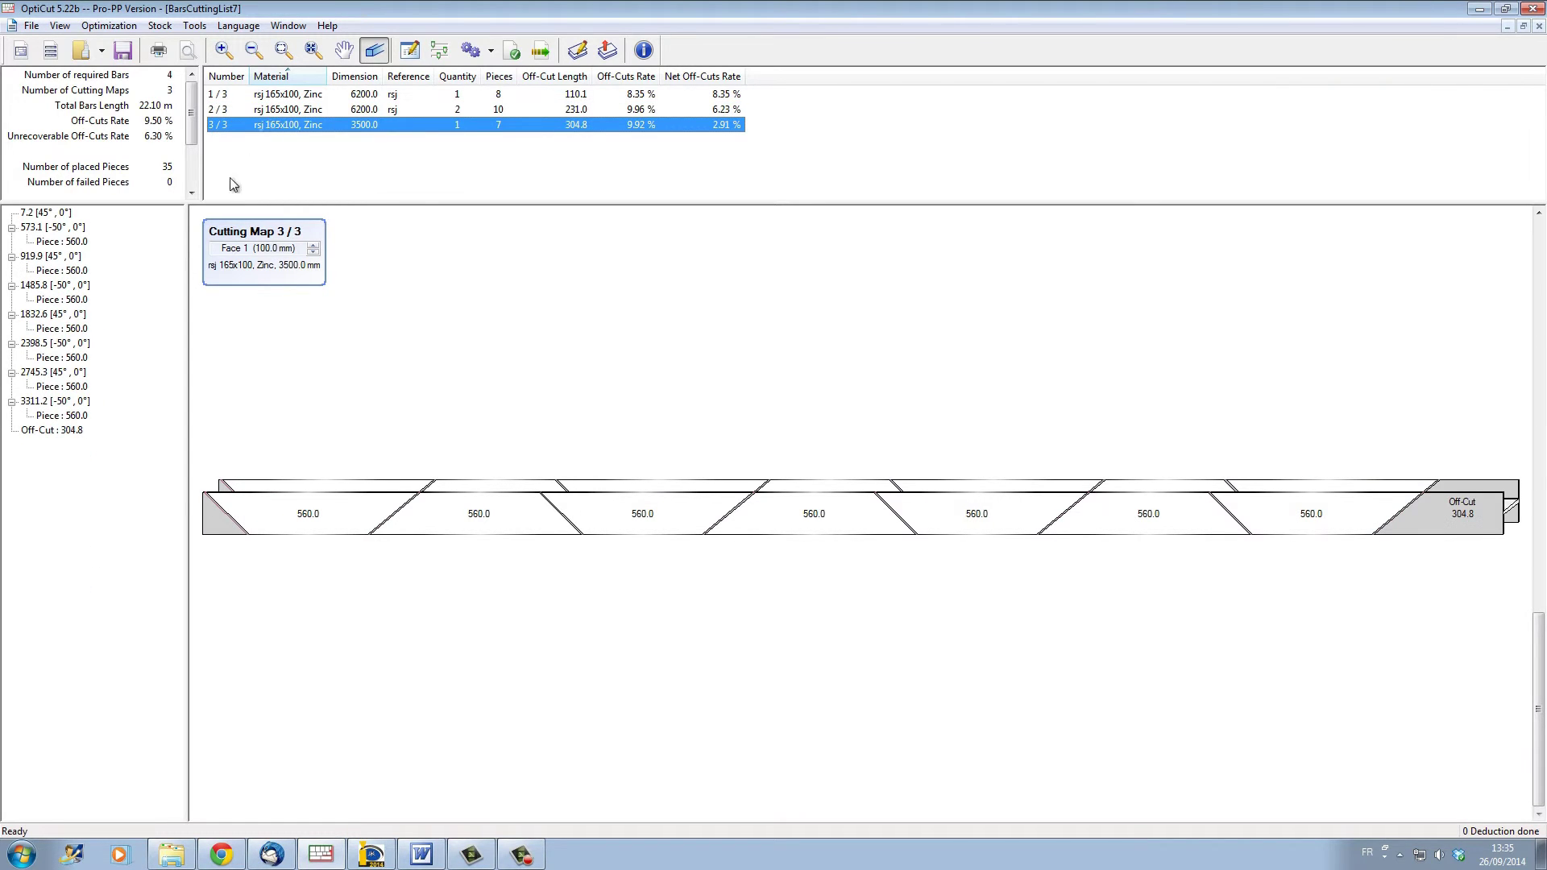
left_click(46, 213)
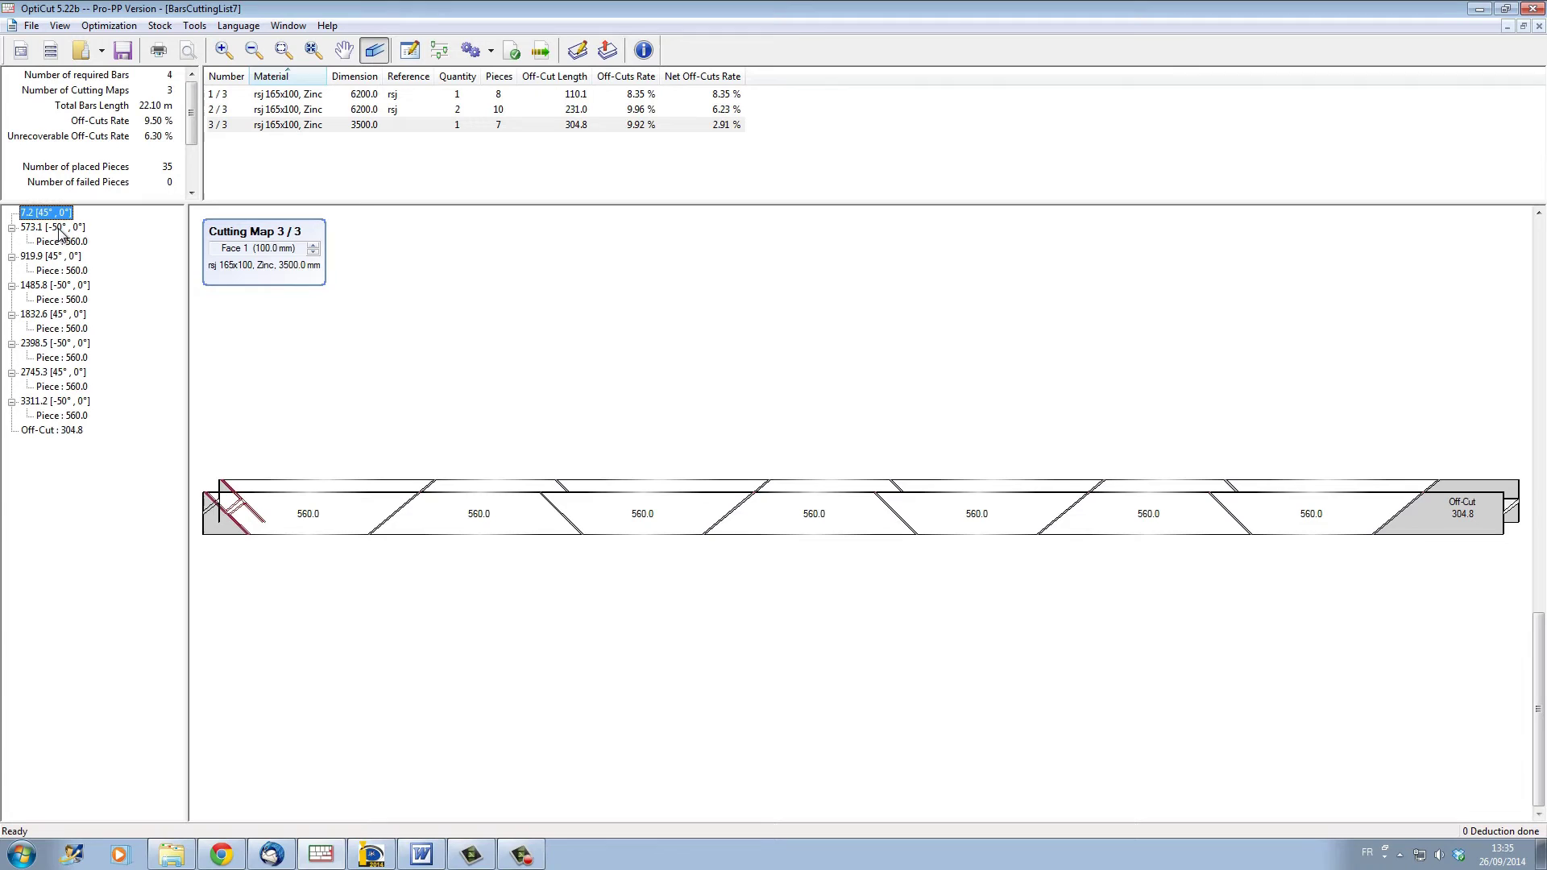
left_click(60, 229)
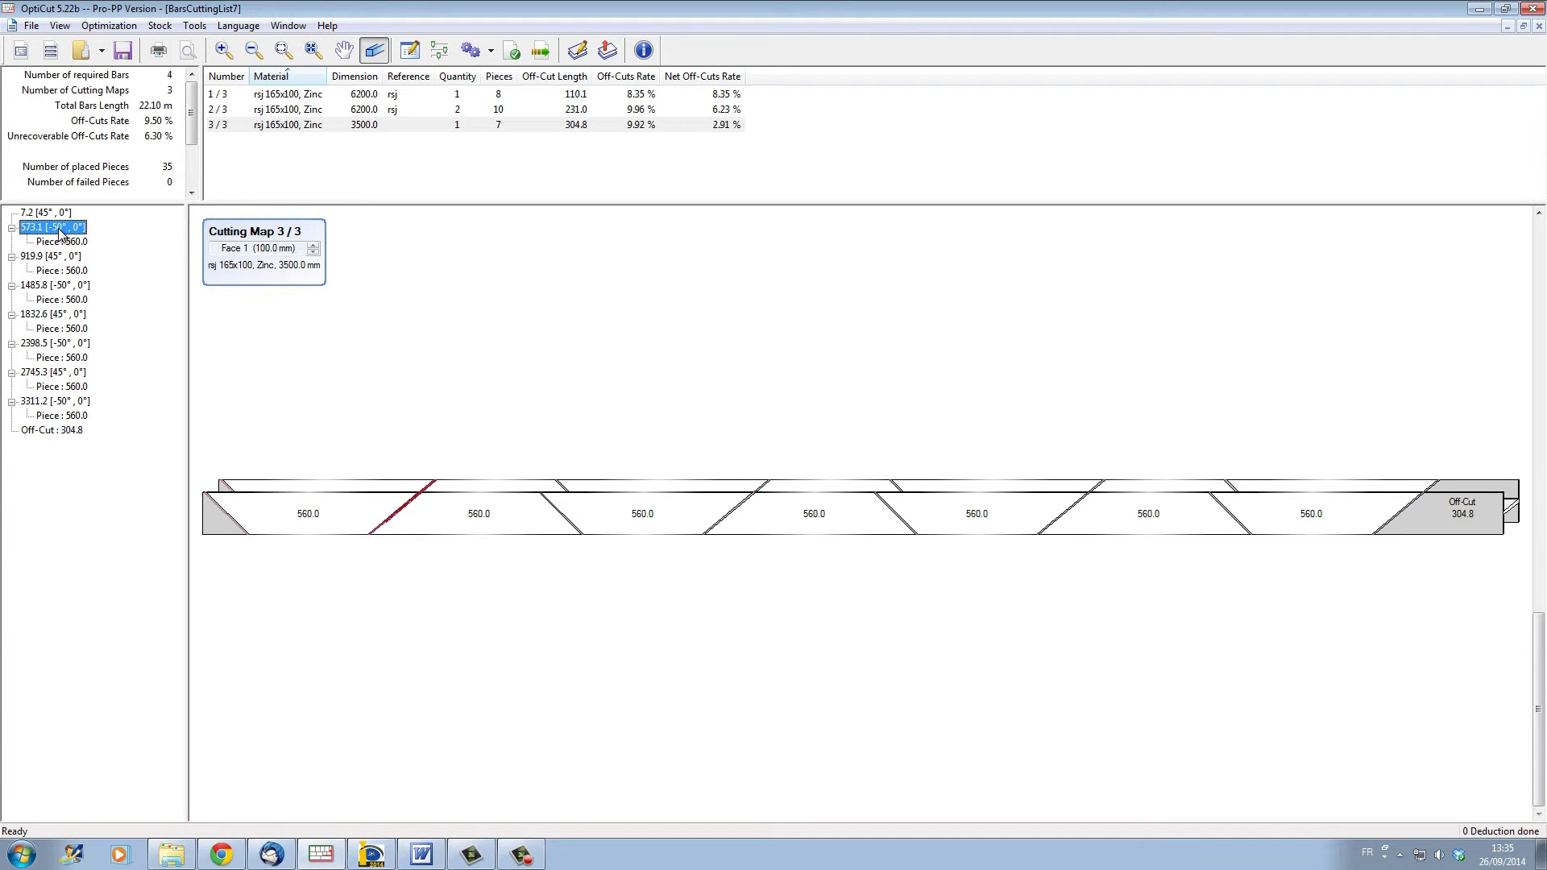
left_click(62, 242)
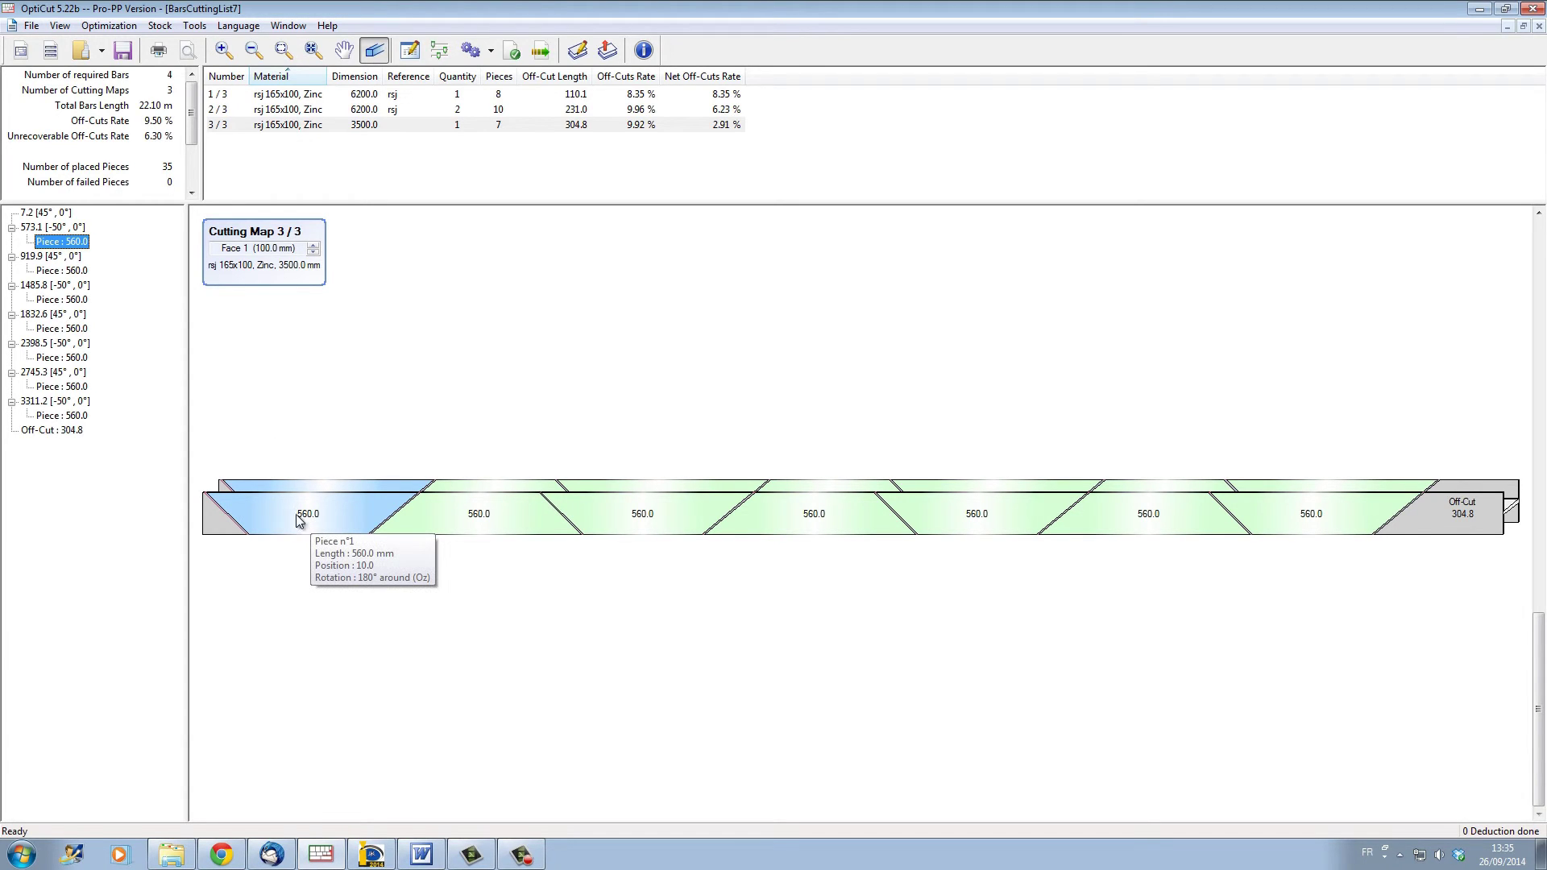
left_click(51, 256)
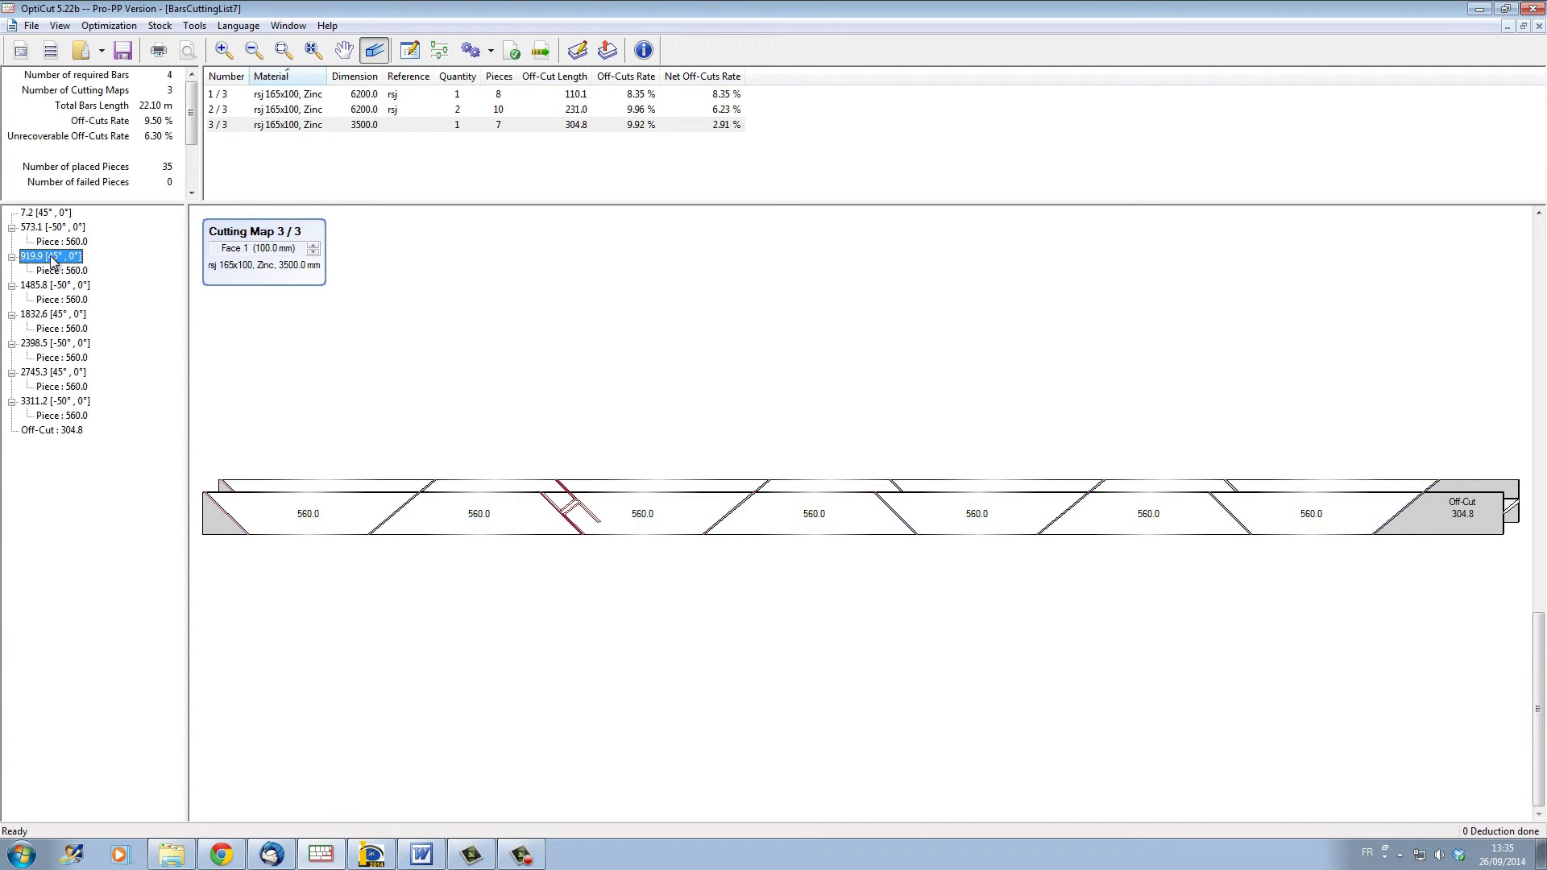
left_click(53, 271)
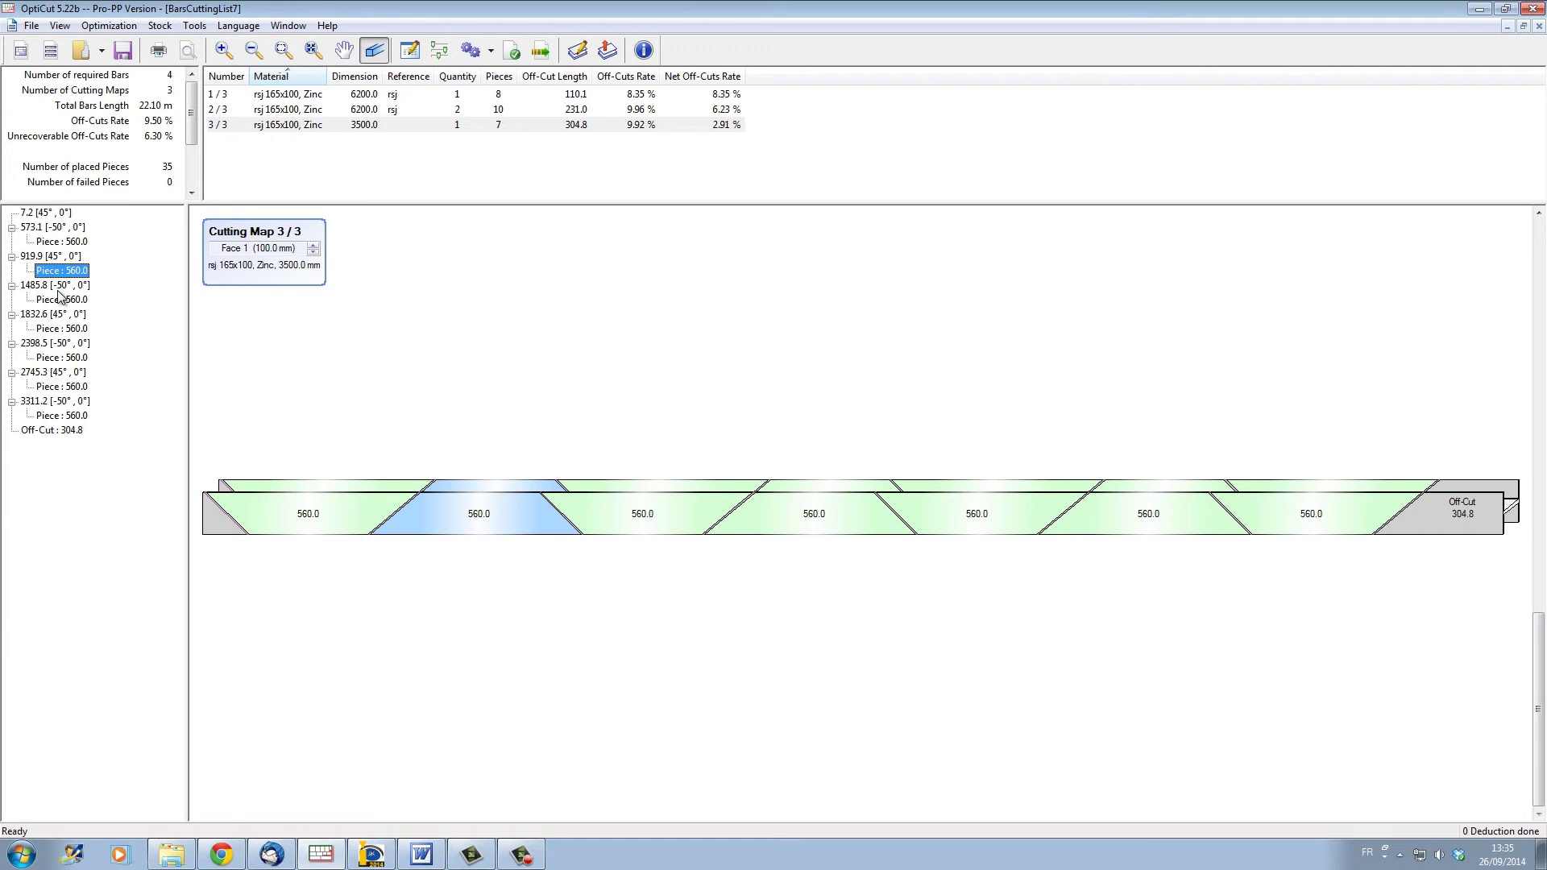
left_click(56, 286)
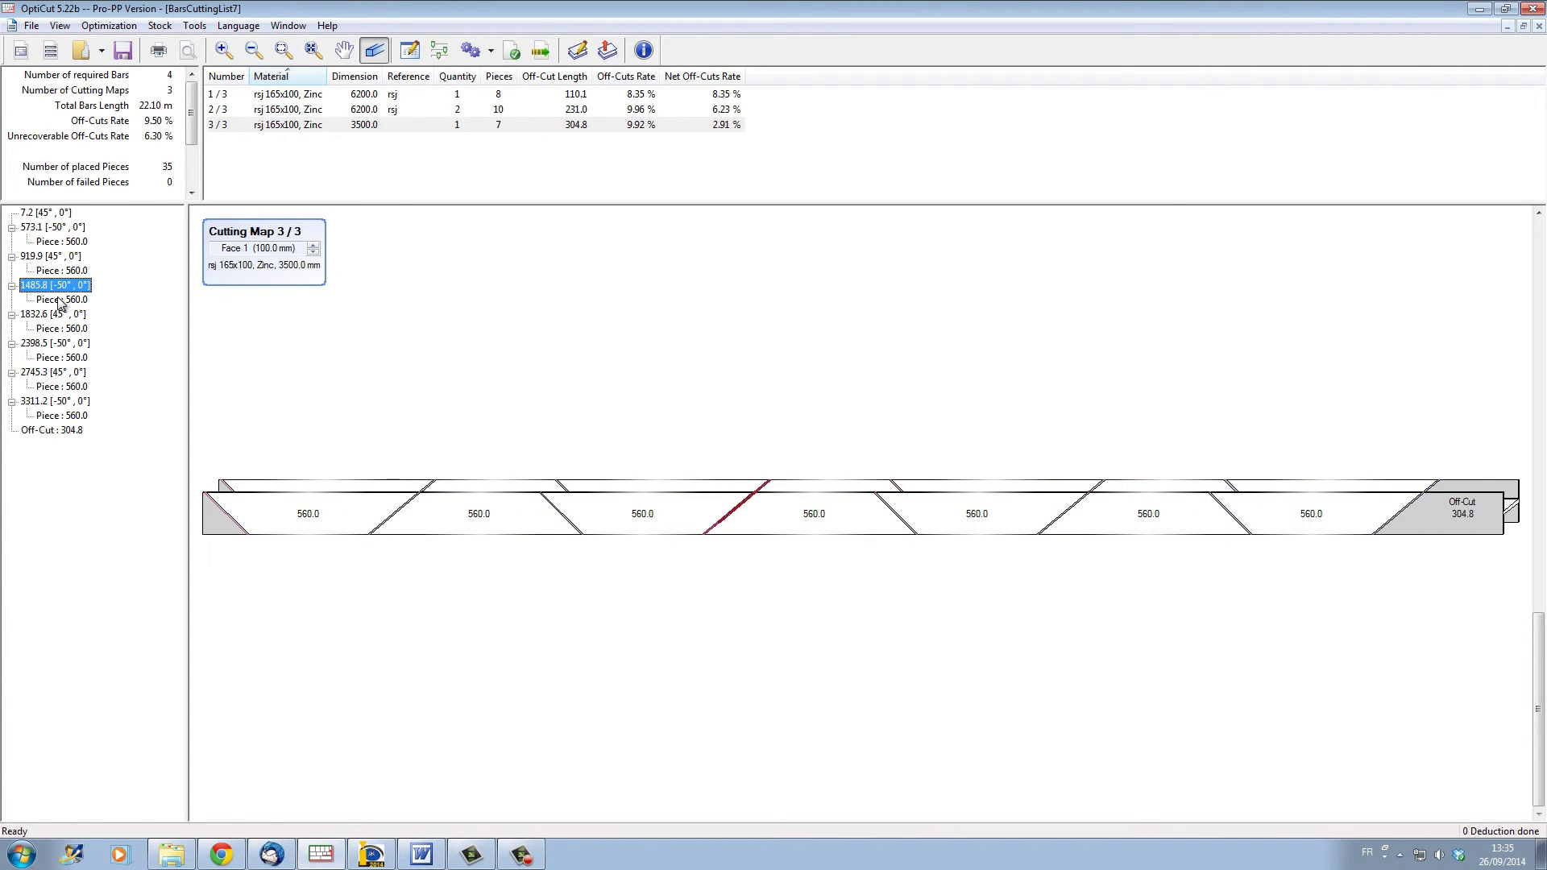
left_click(56, 300)
left_click(53, 315)
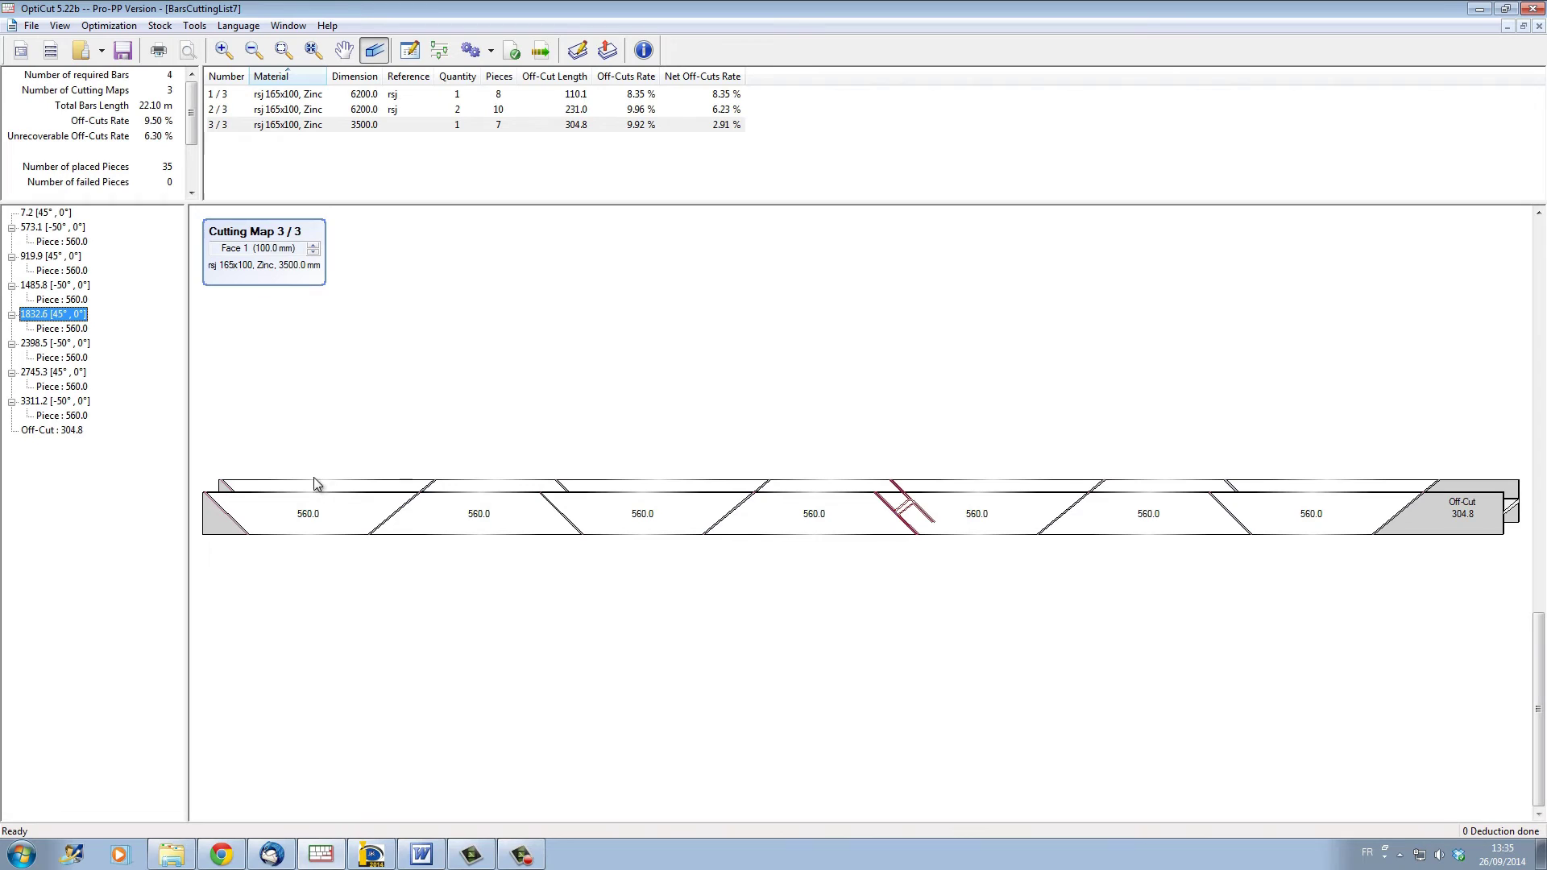